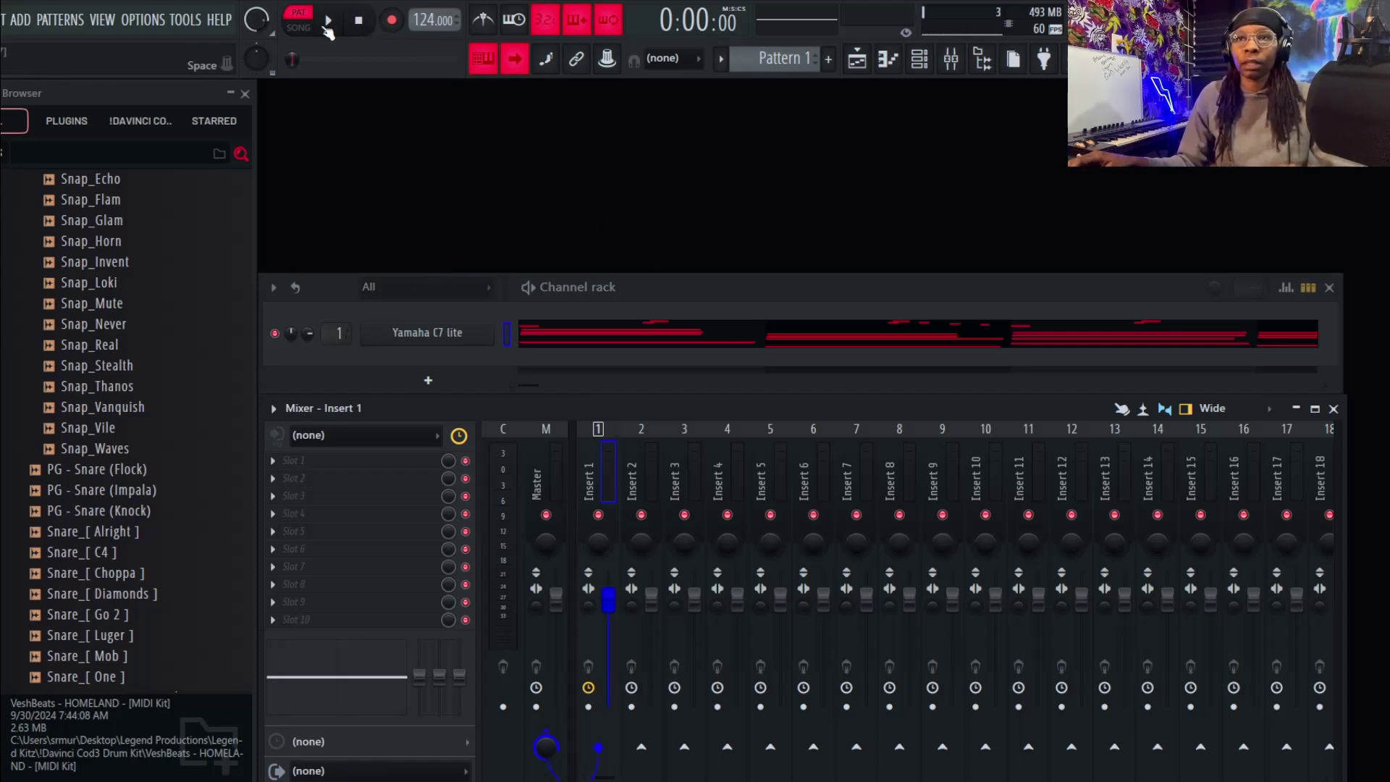
# - Play back the Yamaha C7 lite piano beat, then stop it
pyautogui.press('space')
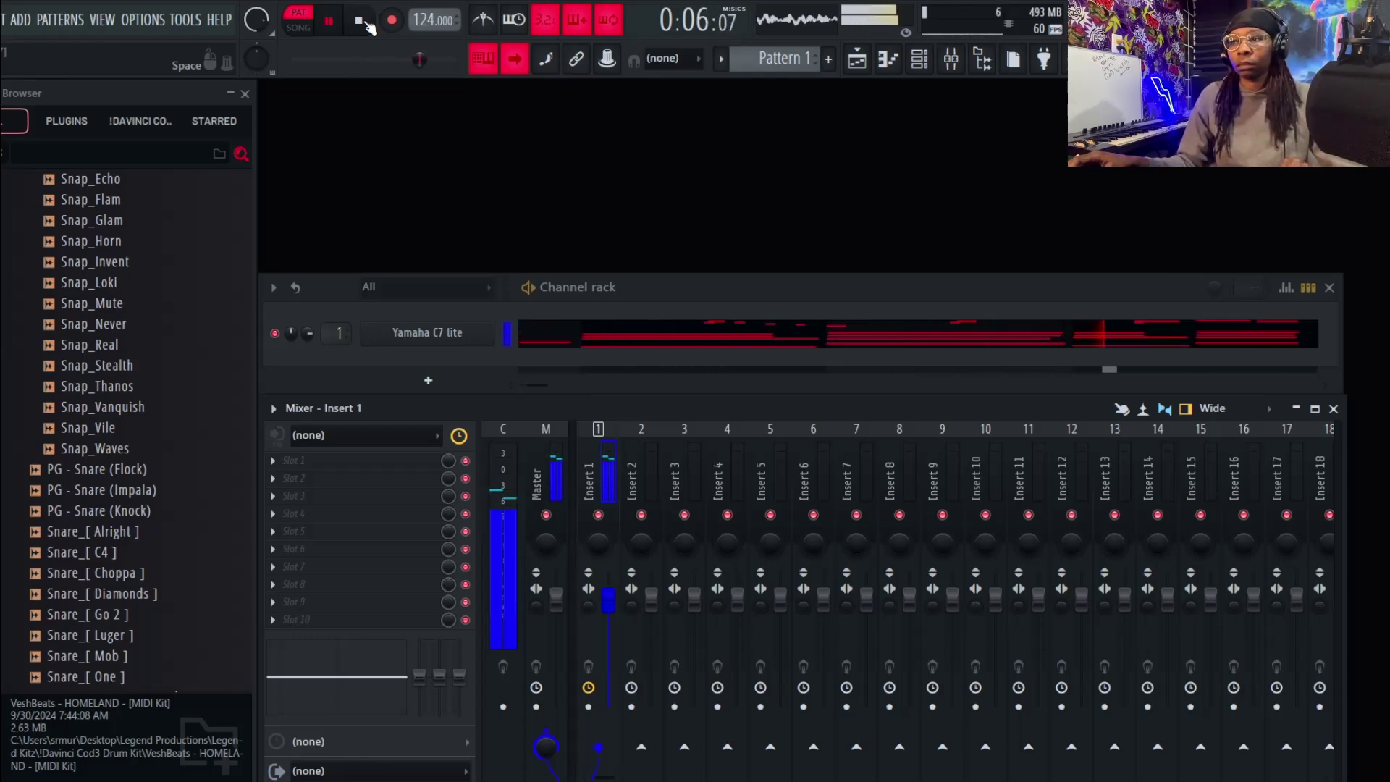
pyautogui.click(362, 21)
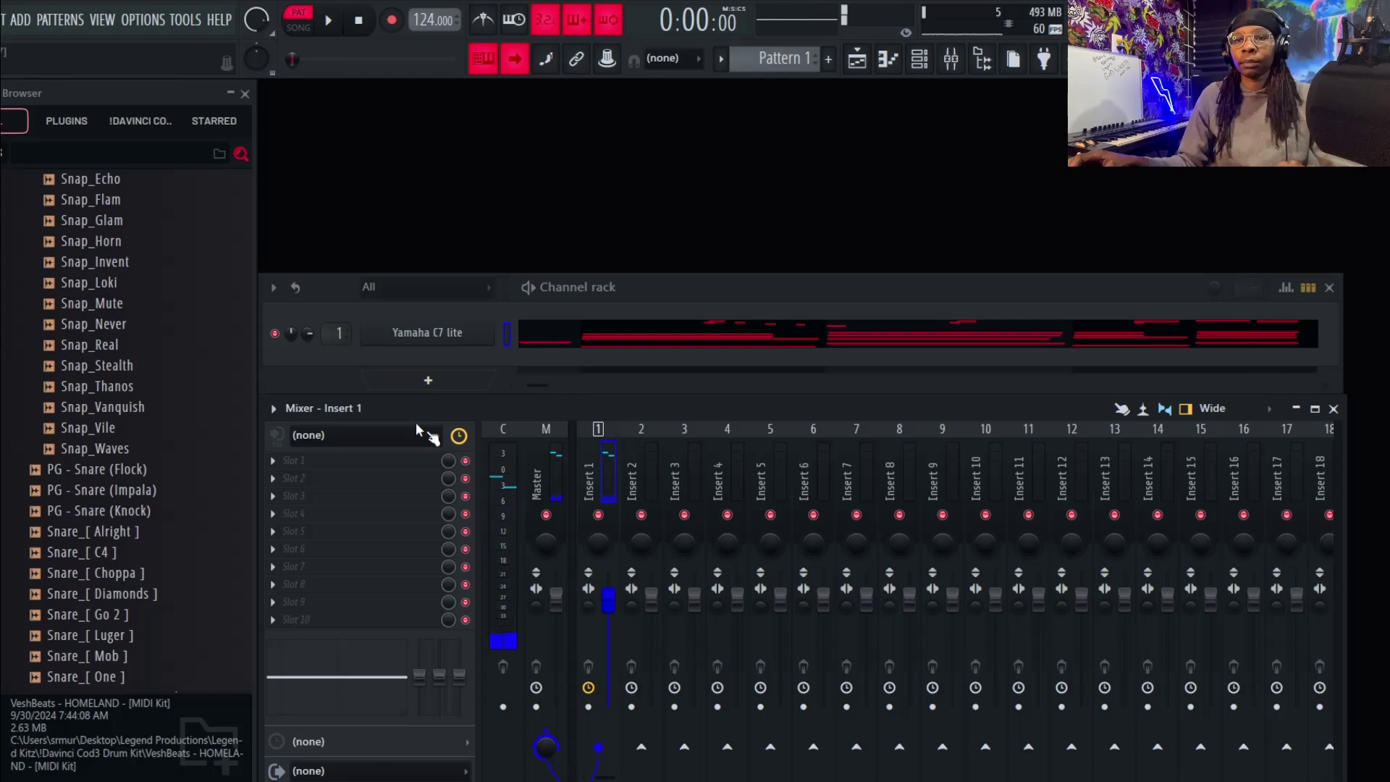
# - Load Patcher into the first effect slot of mixer Insert 1
pyautogui.click(306, 466)
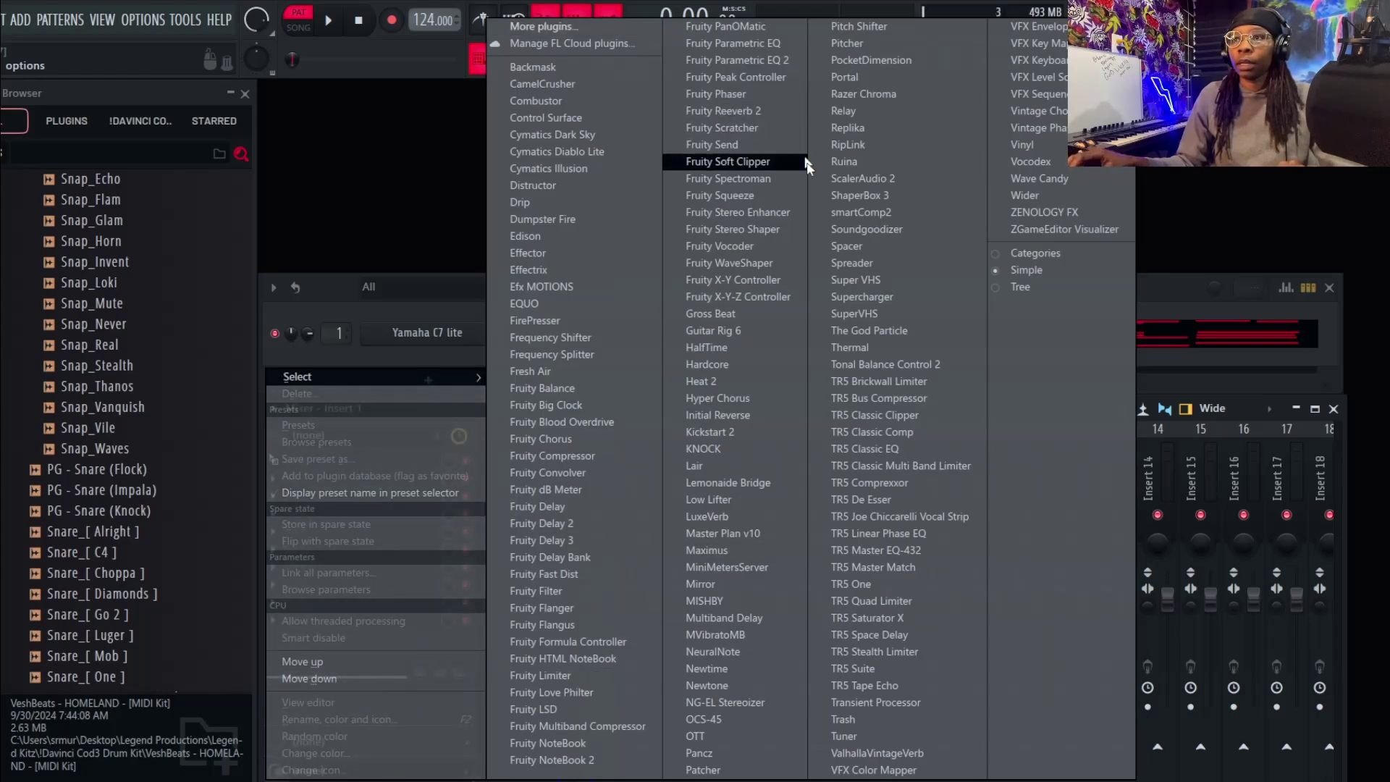
pyautogui.click(744, 772)
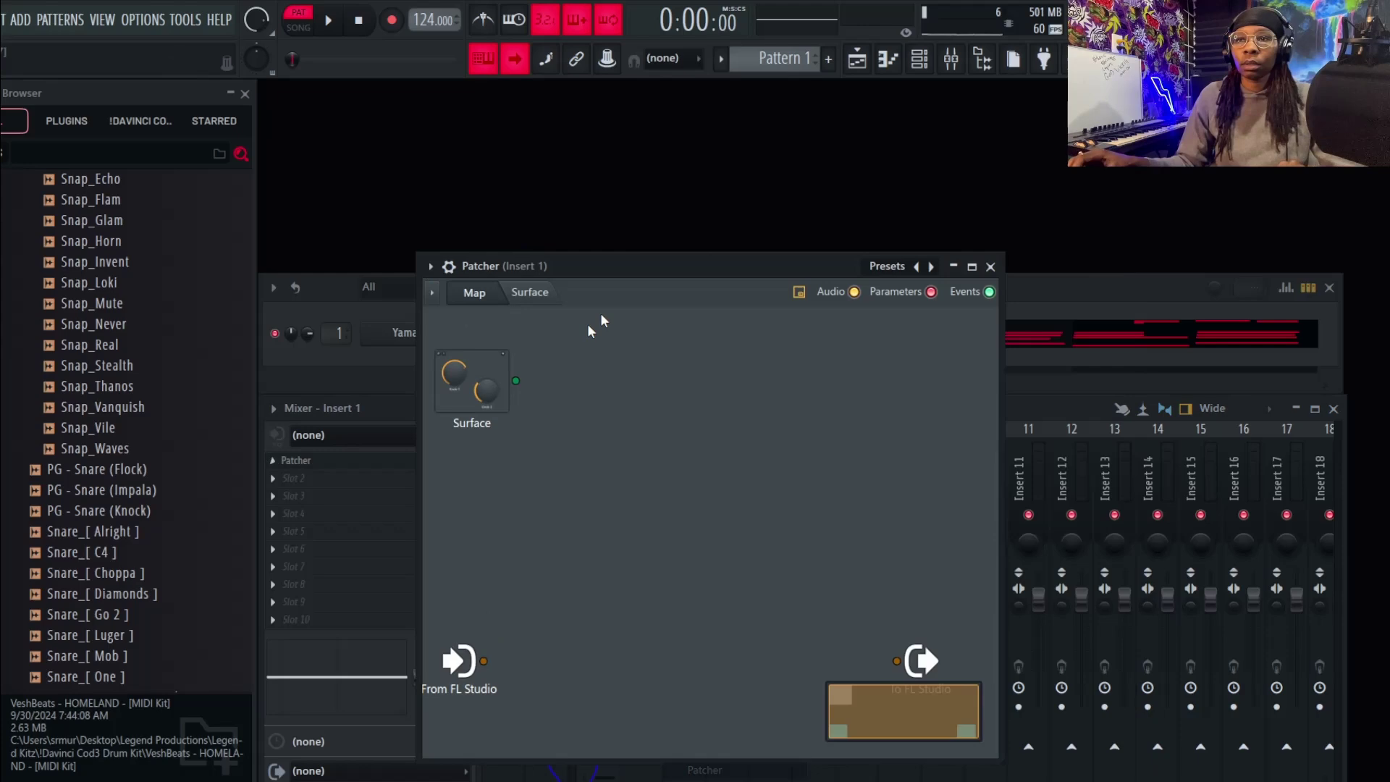
pyautogui.moveTo(612, 262); pyautogui.dragTo(566, 257)
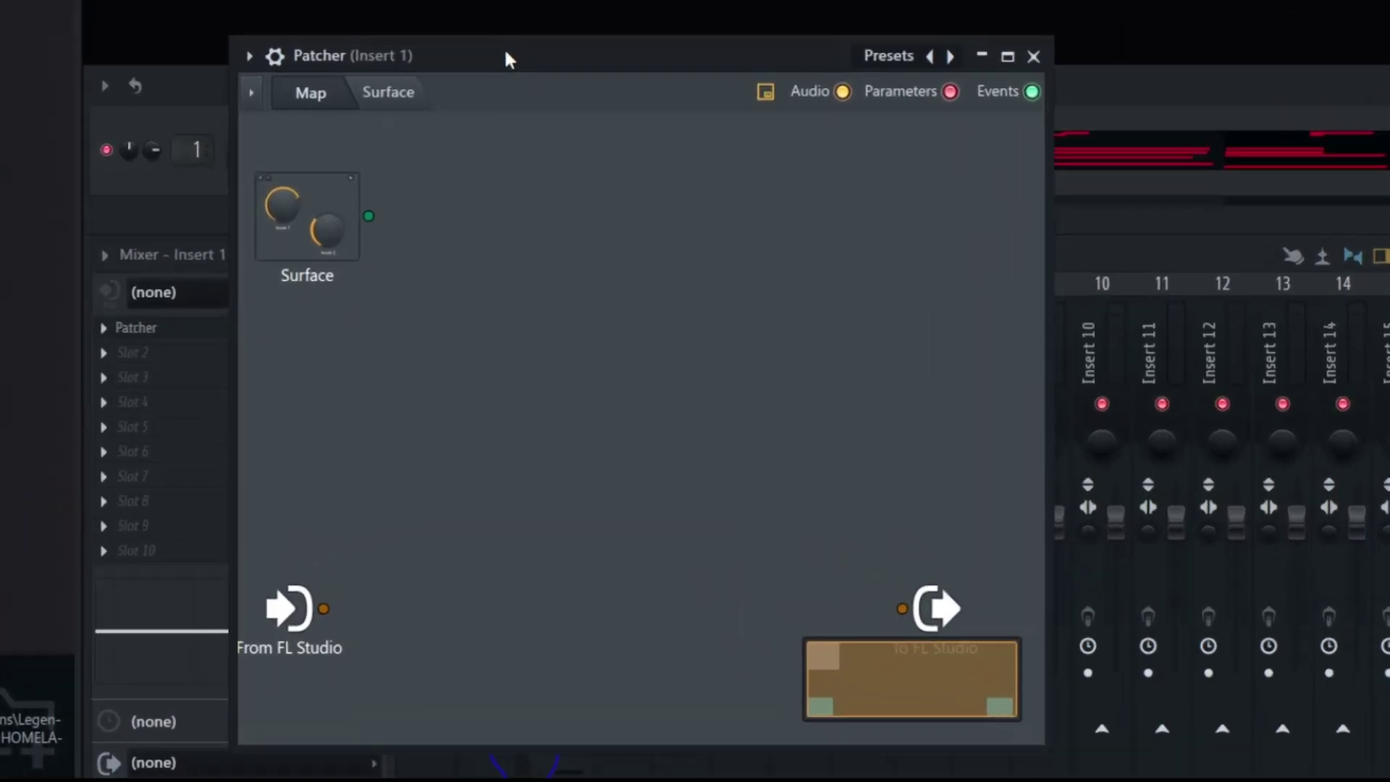
# - Add a Frequency Splitter to the Patcher map and position its node
pyautogui.rightClick(543, 267)
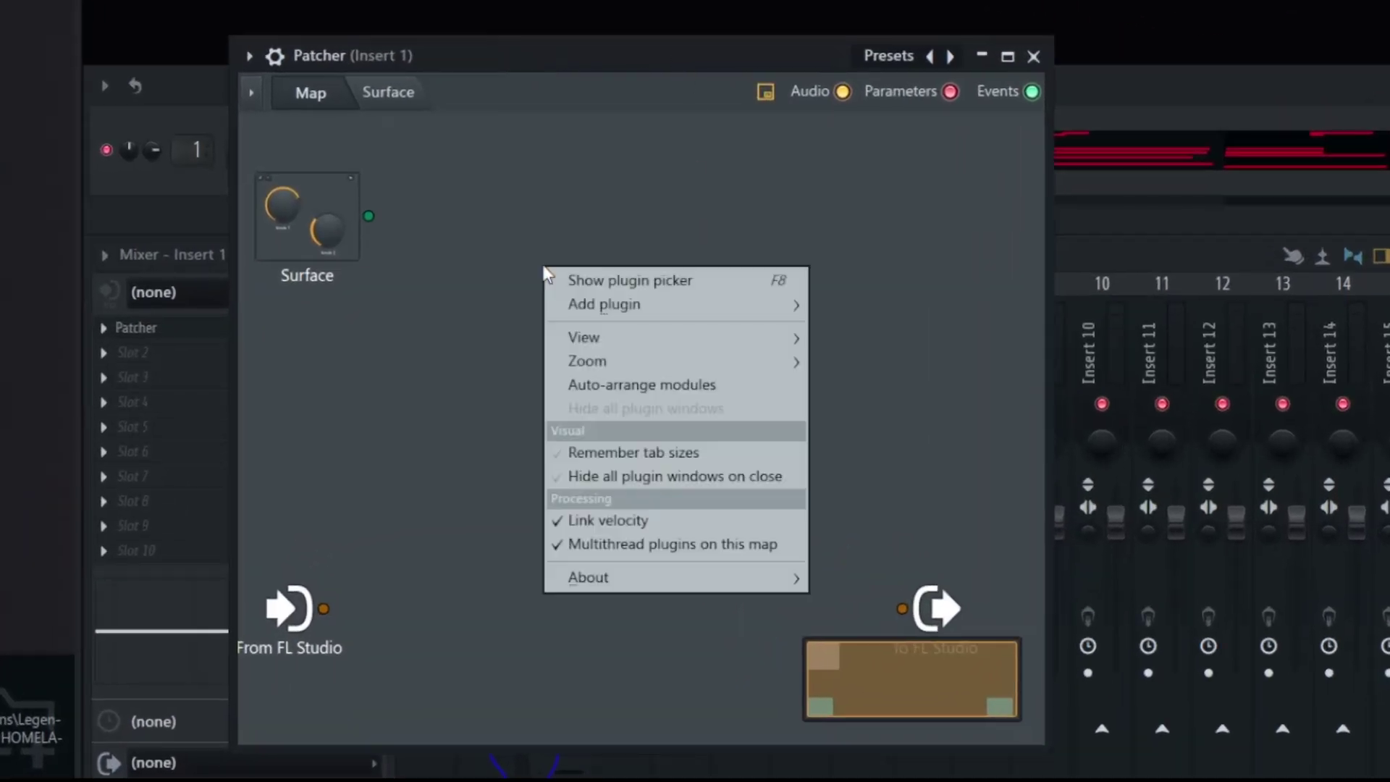
pyautogui.moveTo(608, 304)
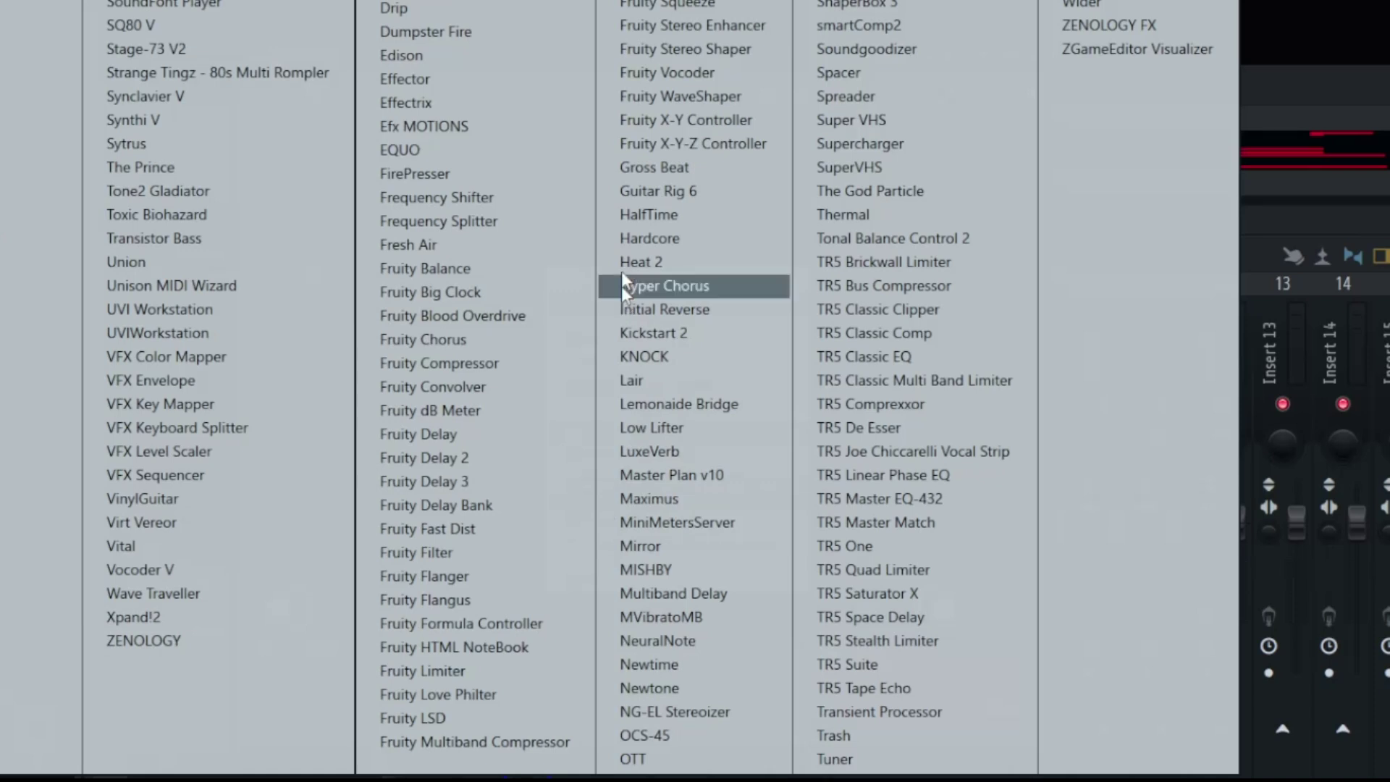
pyautogui.click(496, 223)
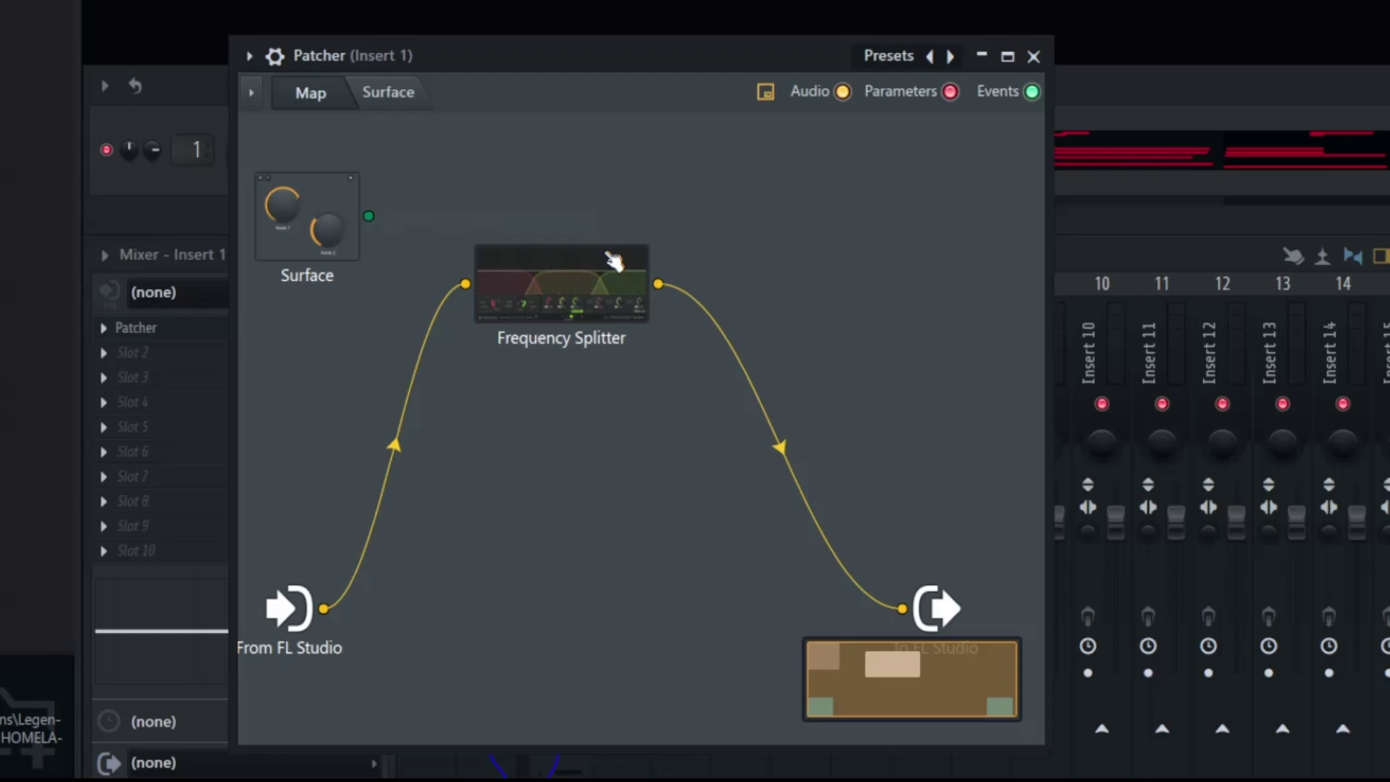
pyautogui.moveTo(561, 259)
pyautogui.mouseDown()
pyautogui.moveTo(590, 241)
pyautogui.moveTo(570, 275)
pyautogui.mouseUp()
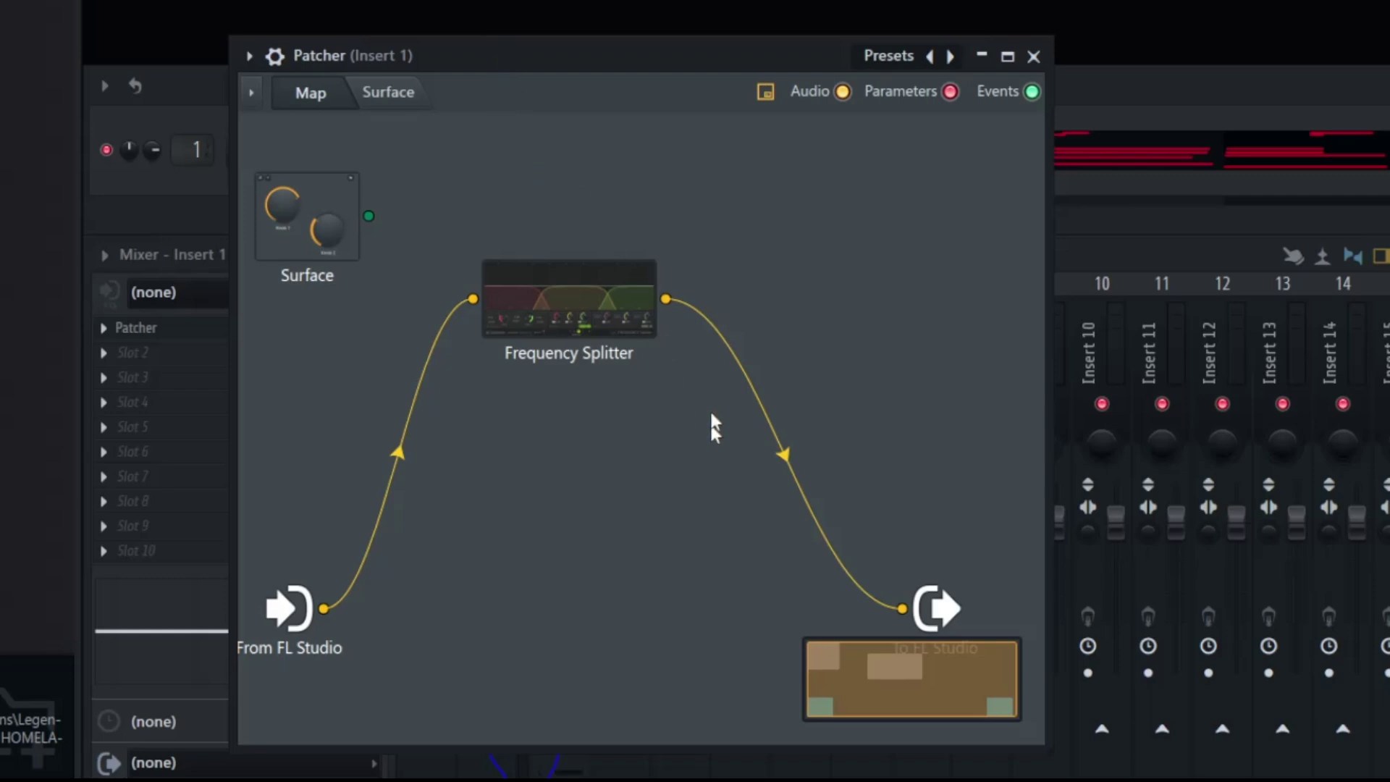
# - Remove the splitter's wire to To FL Studio, move that node up-left, and check the splitter's Outputs > Audio
pyautogui.rightClick(903, 610)
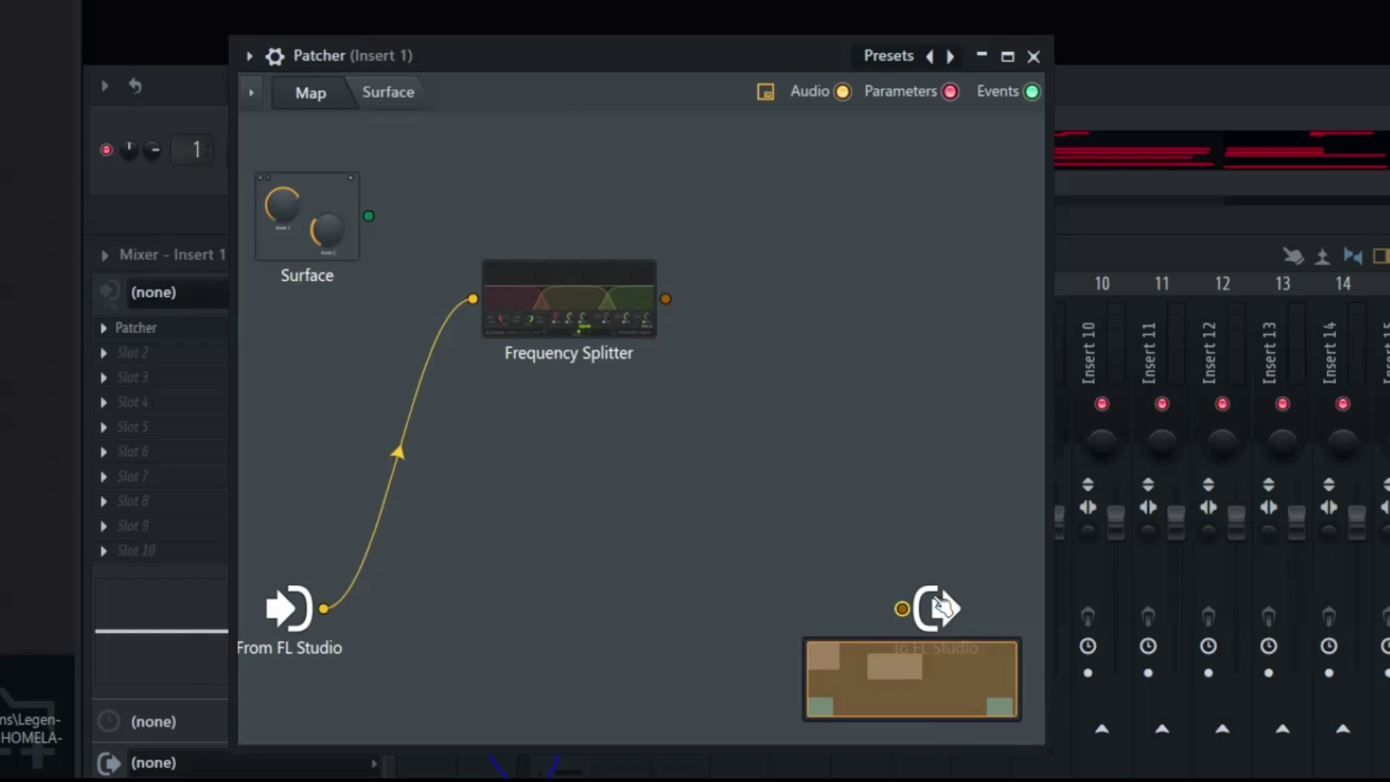
pyautogui.moveTo(902, 608); pyautogui.dragTo(812, 550)
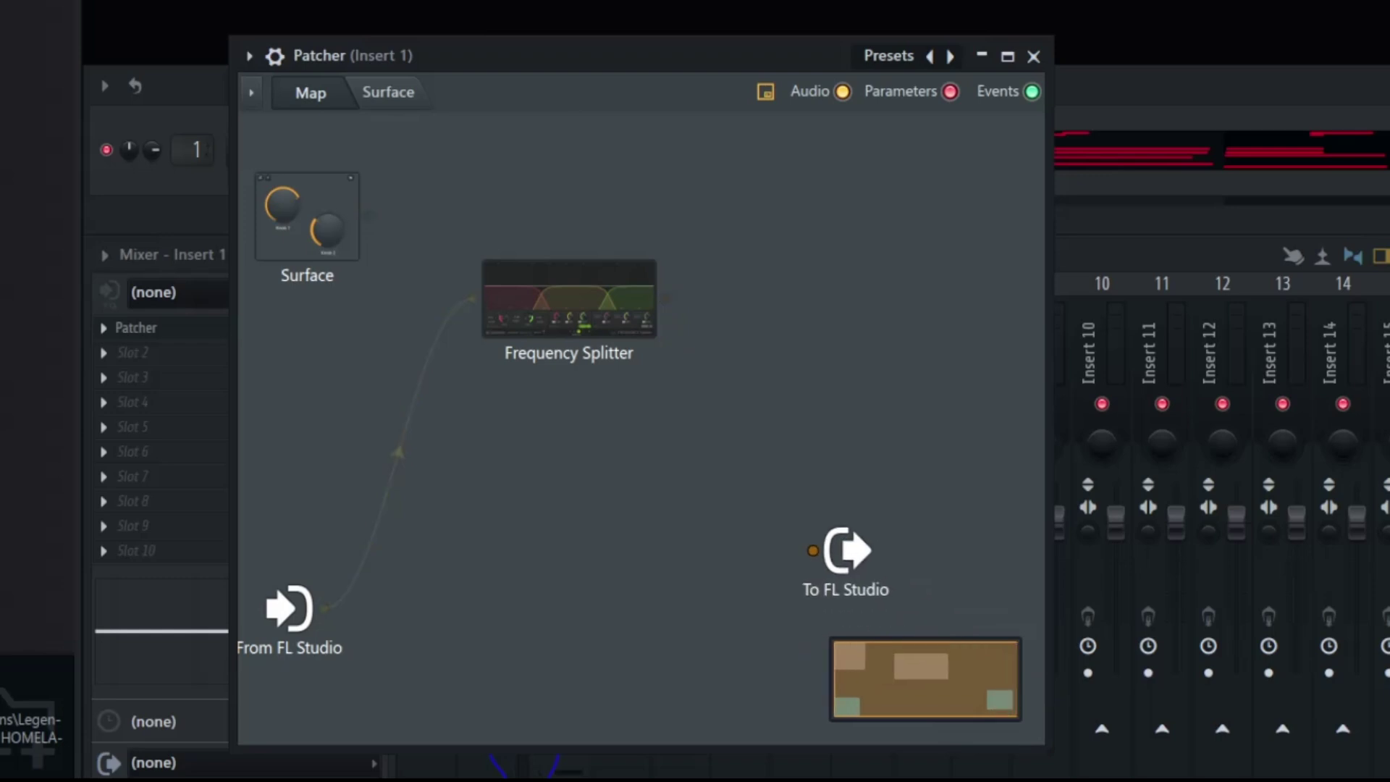
pyautogui.rightClick(582, 301)
pyautogui.moveTo(678, 444)
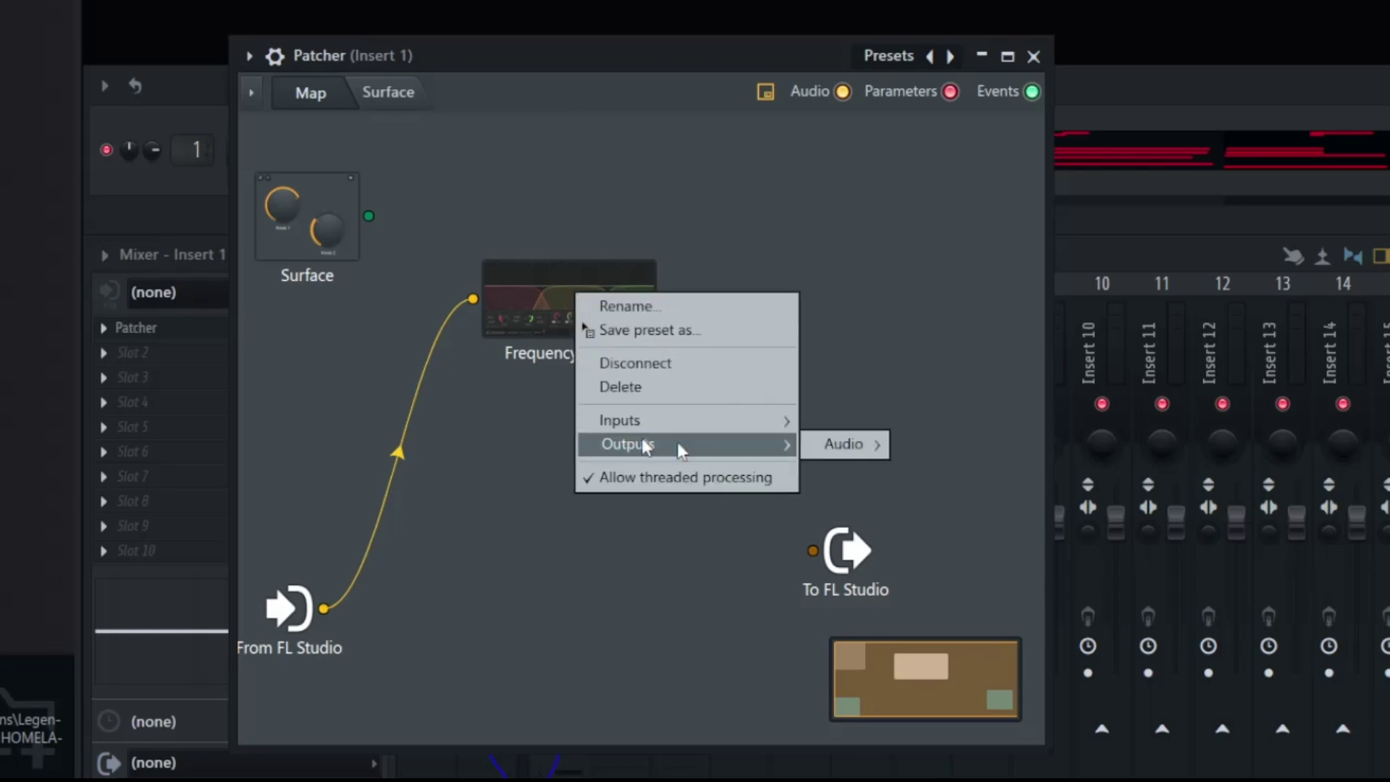
pyautogui.moveTo(805, 443)
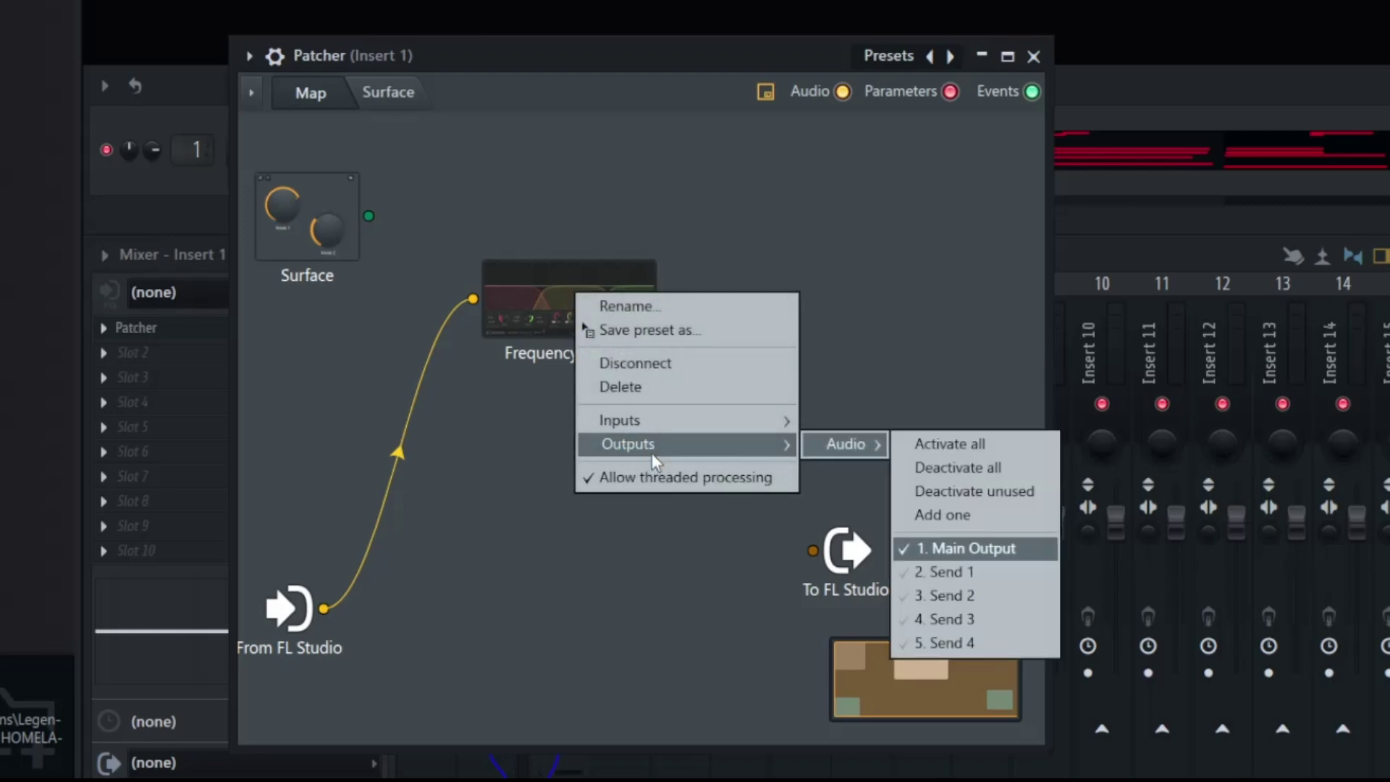
pyautogui.click(970, 549)
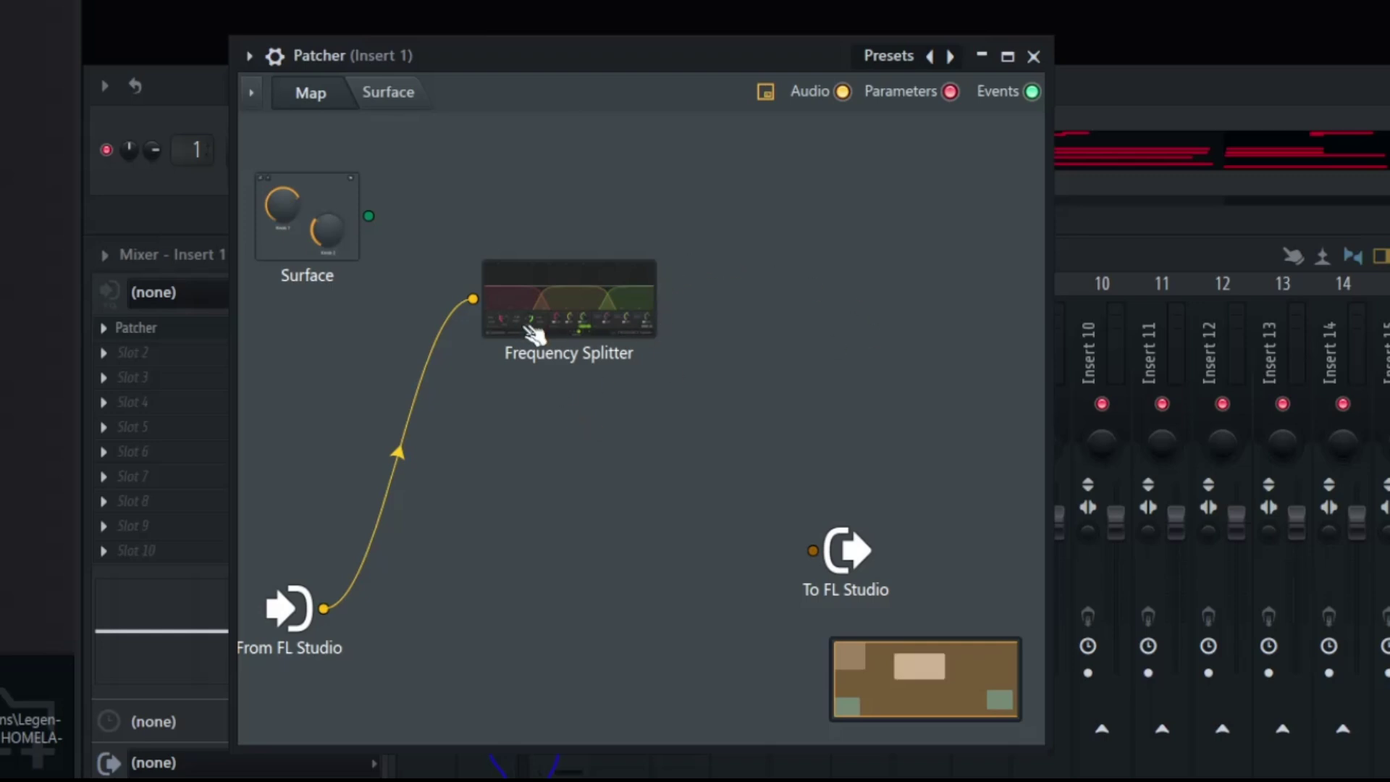
# - Enable Send 1 and Send 2 audio outputs on the Frequency Splitter alongside Main Output
pyautogui.rightClick(579, 307)
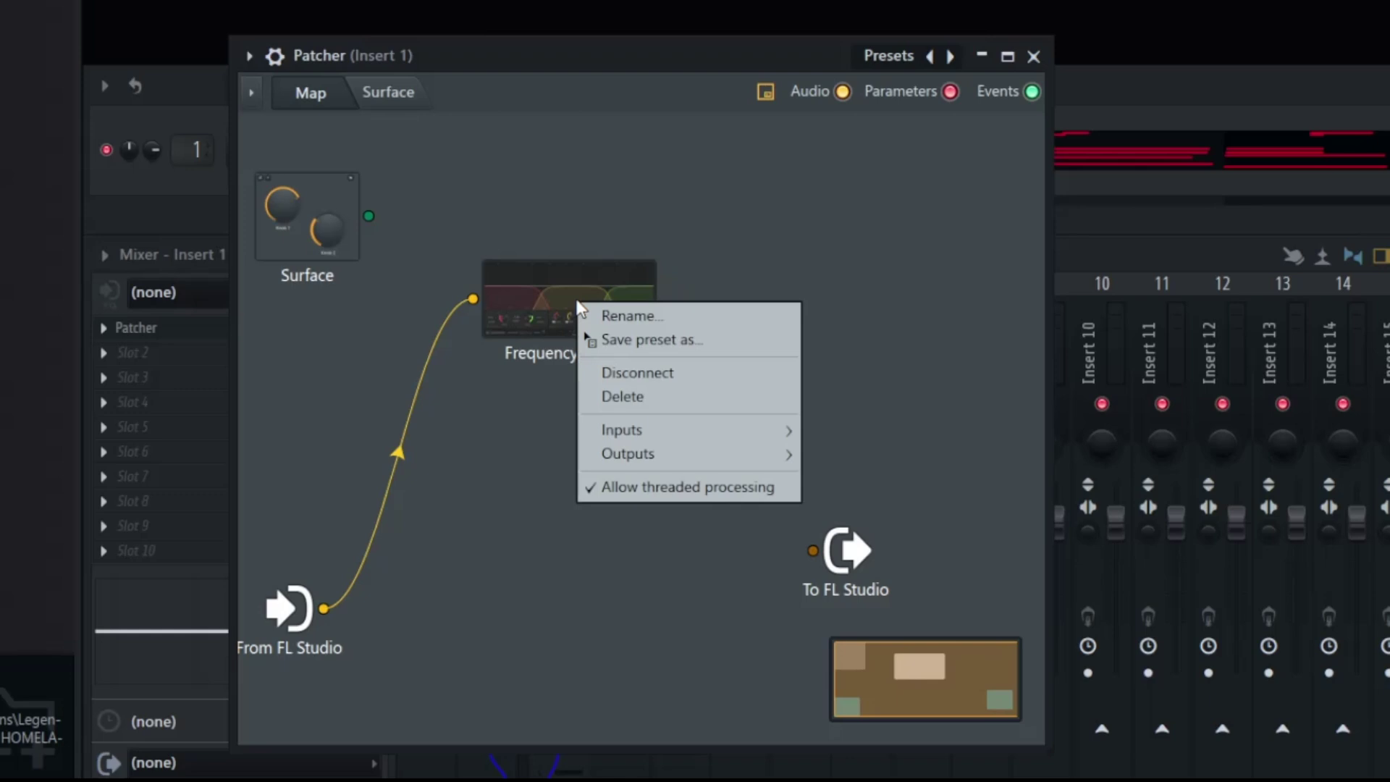
pyautogui.moveTo(631, 463)
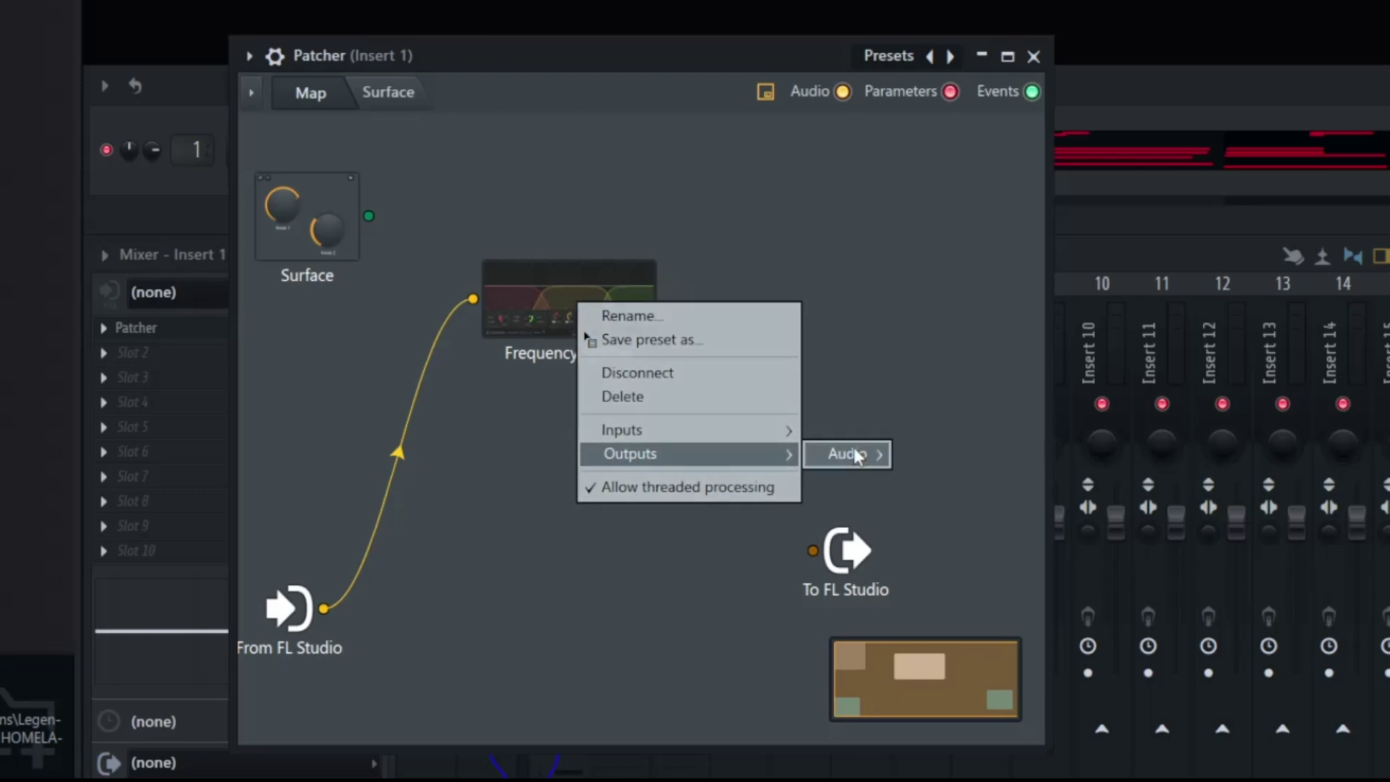
pyautogui.moveTo(856, 455)
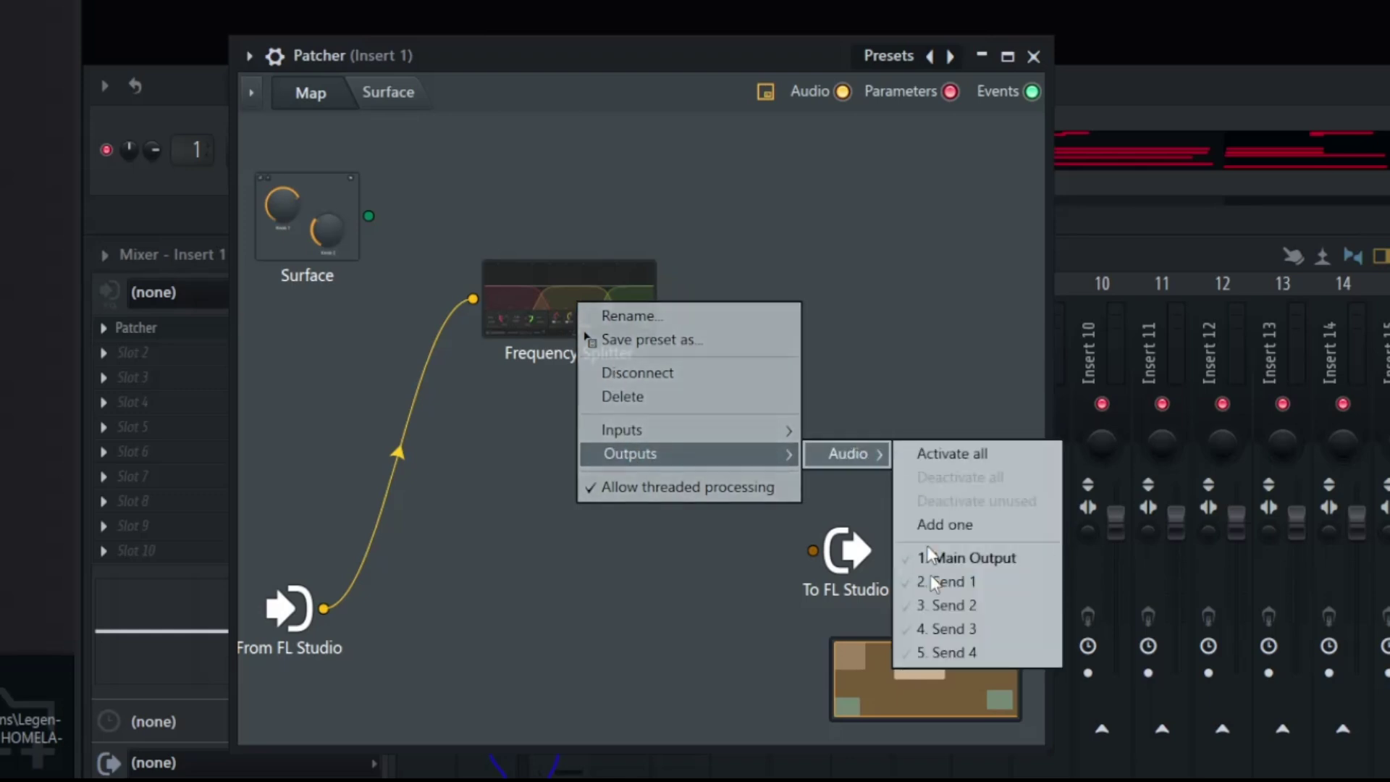
pyautogui.click(948, 581)
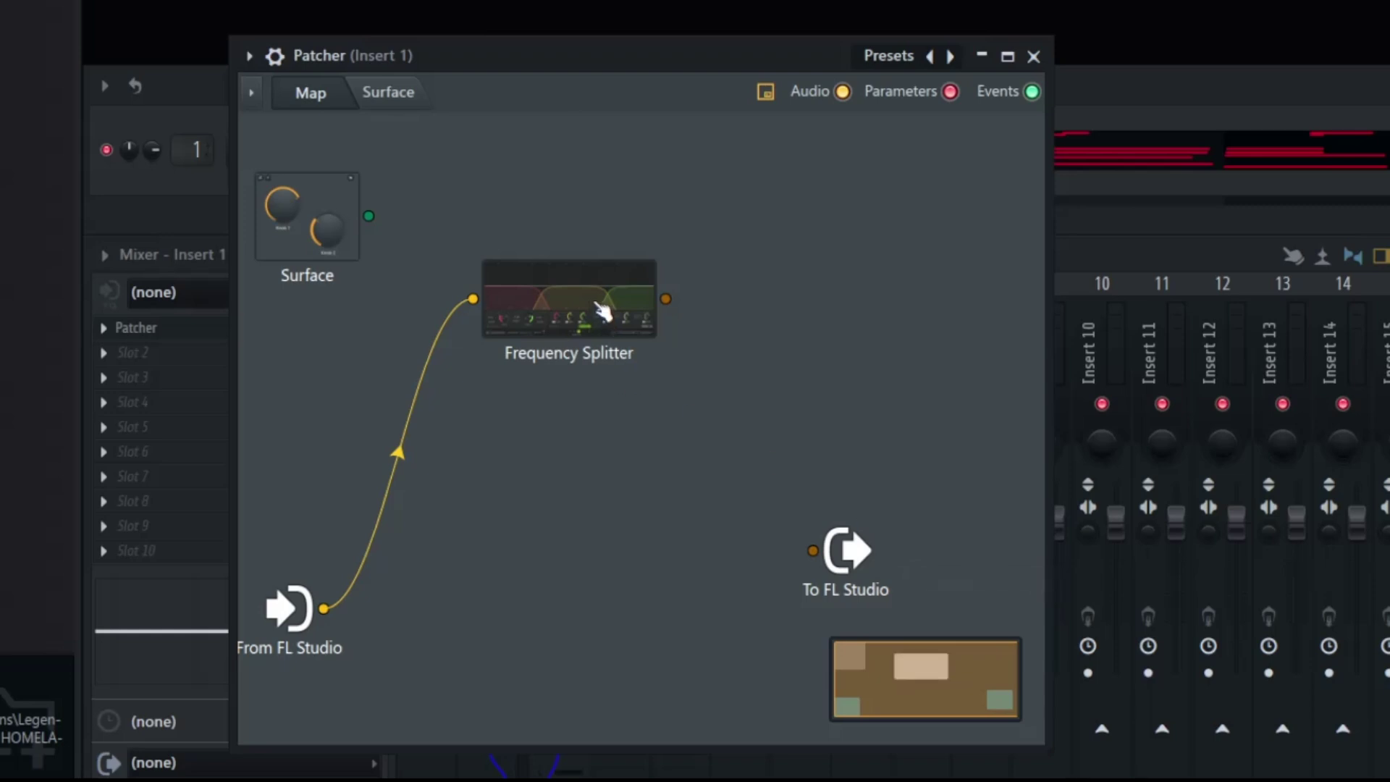
pyautogui.rightClick(599, 304)
pyautogui.moveTo(663, 451)
pyautogui.moveTo(866, 454)
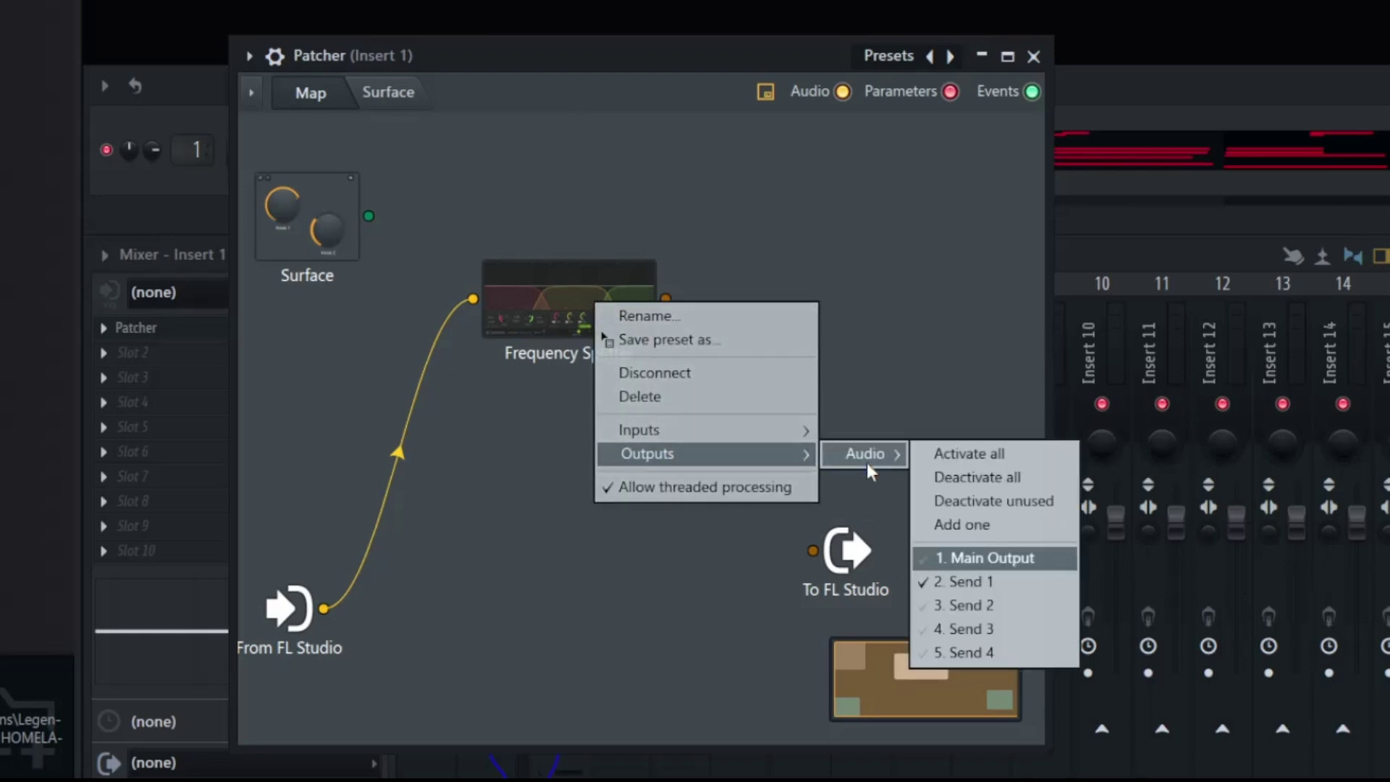
pyautogui.click(974, 623)
pyautogui.rightClick(604, 304)
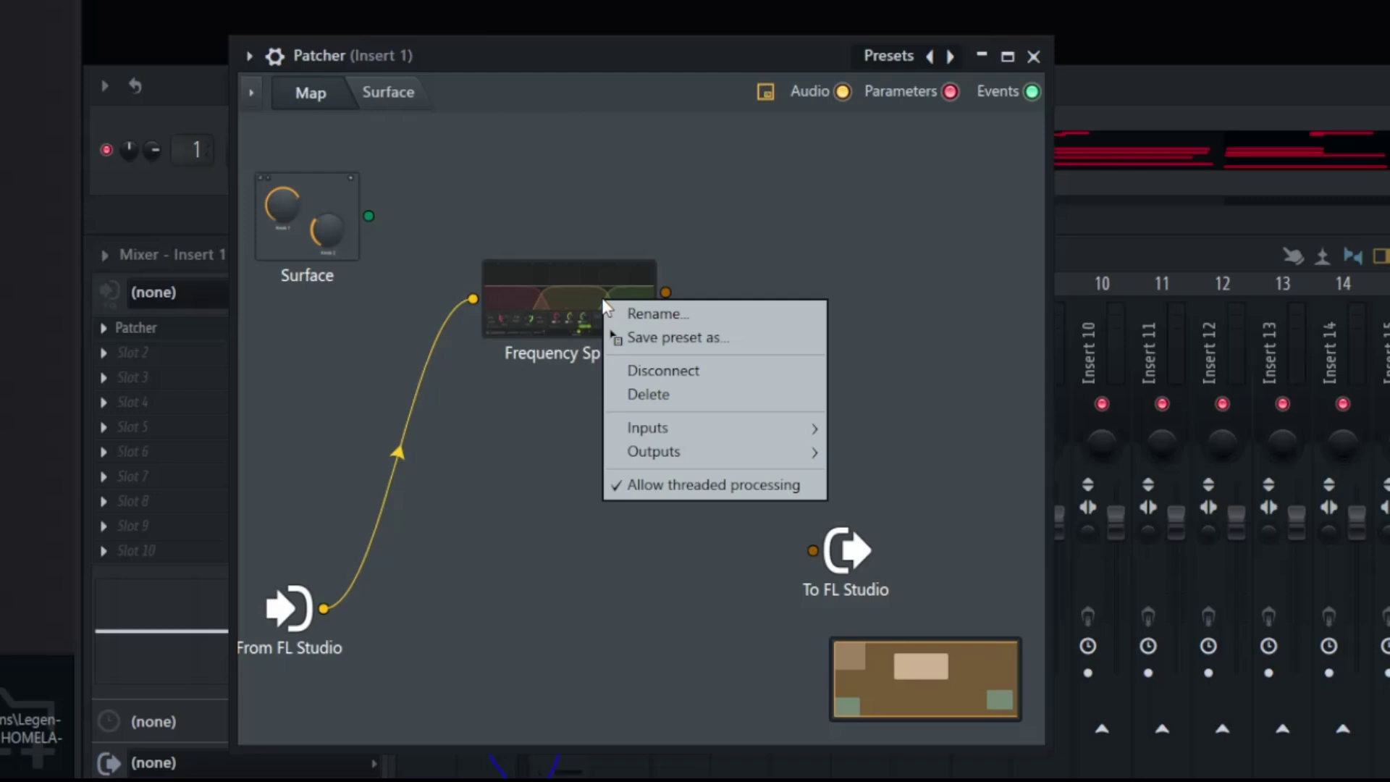
pyautogui.moveTo(670, 446)
pyautogui.moveTo(886, 453)
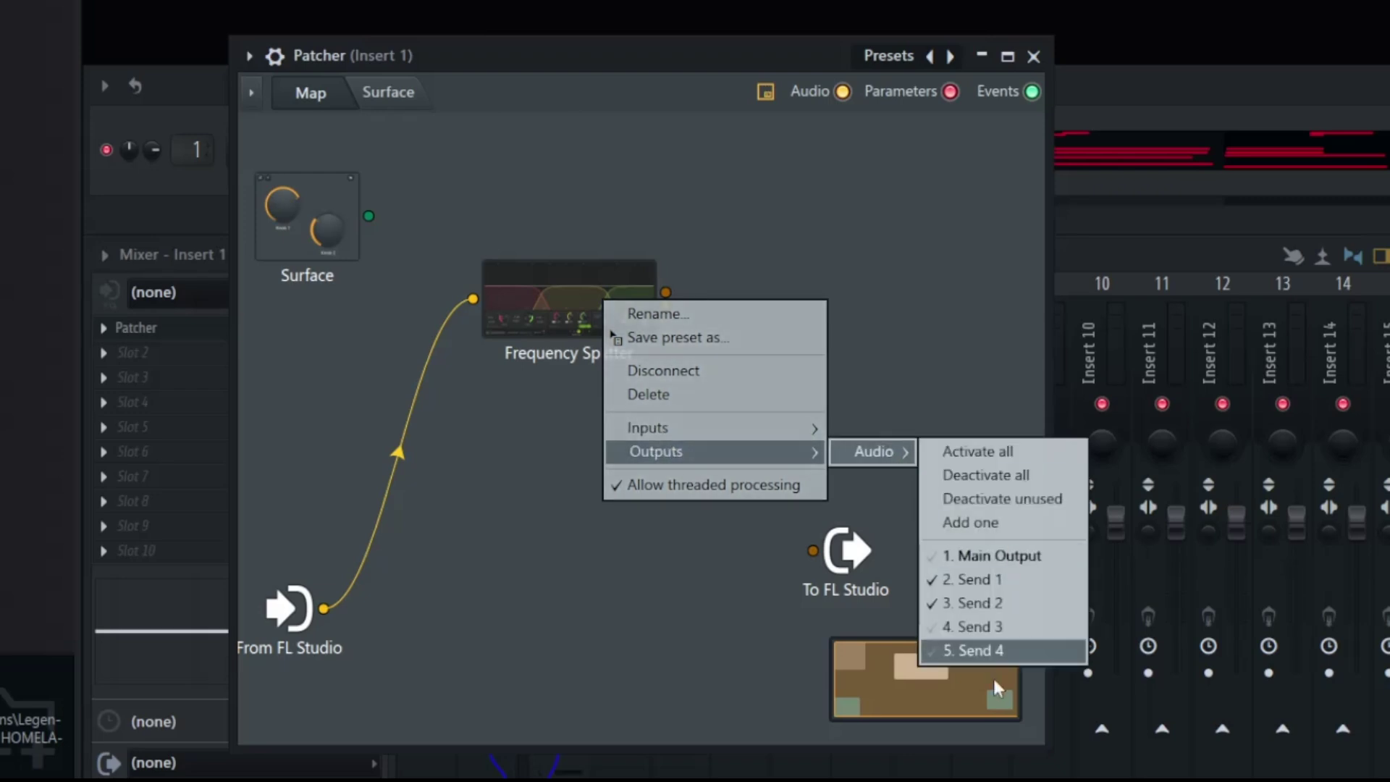
pyautogui.click(985, 626)
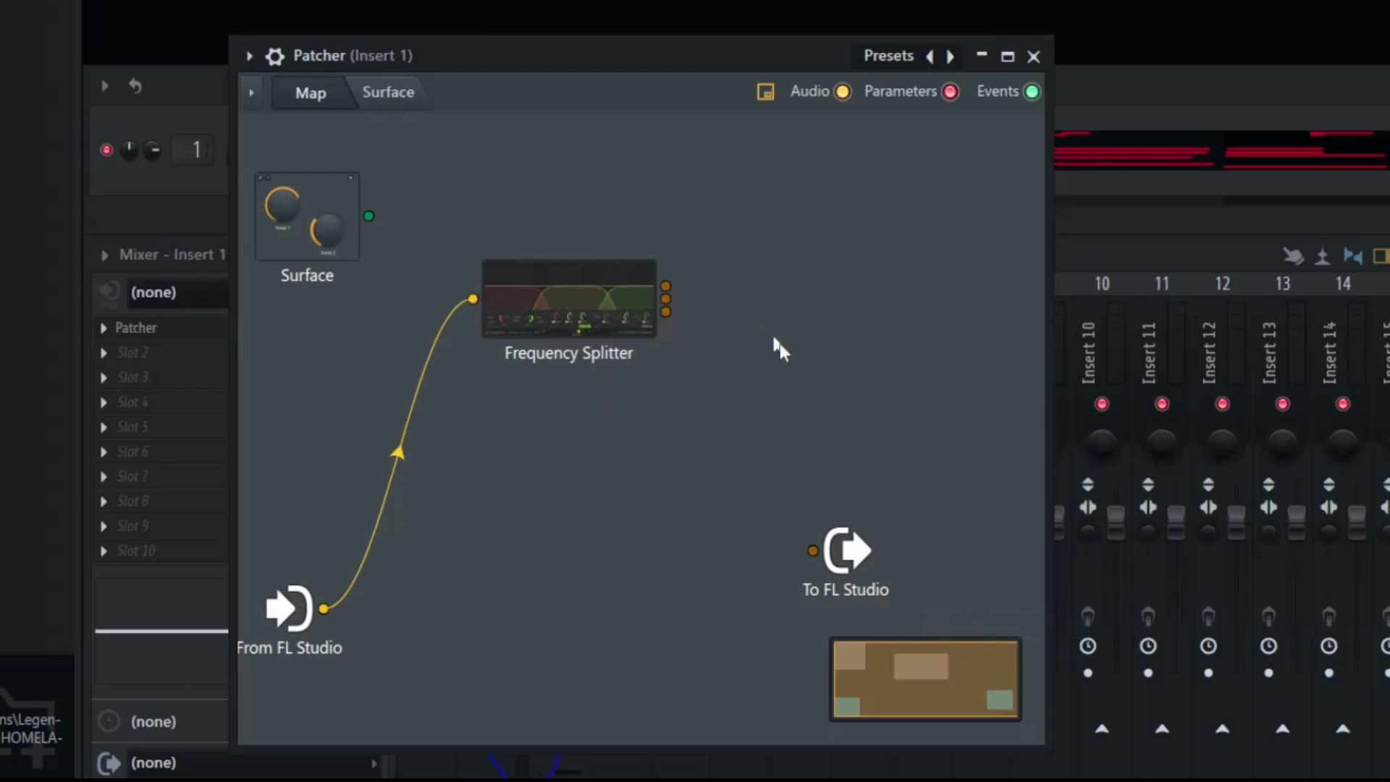
# - Set the Frequency Splitter's LOW, MID and HIGH send channel numbers in its settings window
pyautogui.click(586, 308)
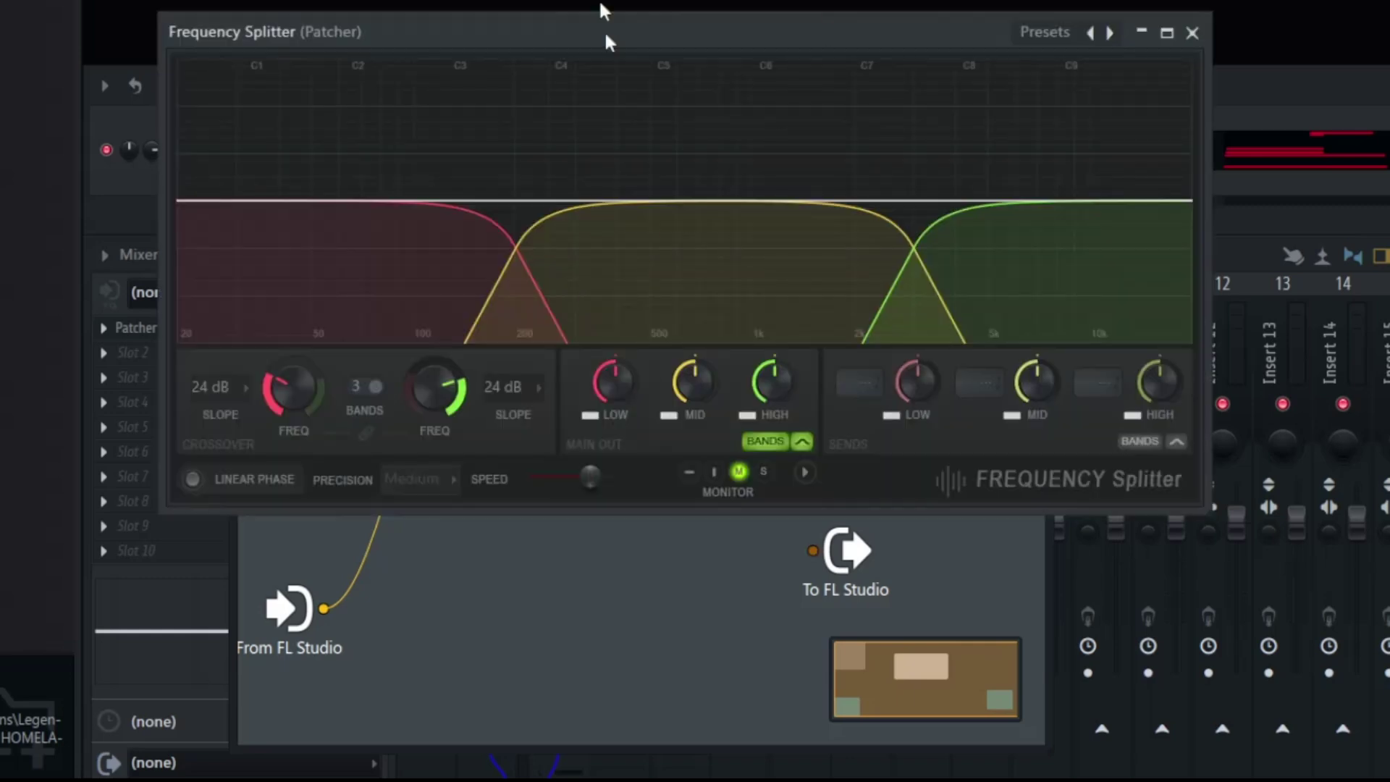
pyautogui.moveTo(489, 32); pyautogui.dragTo(473, 37)
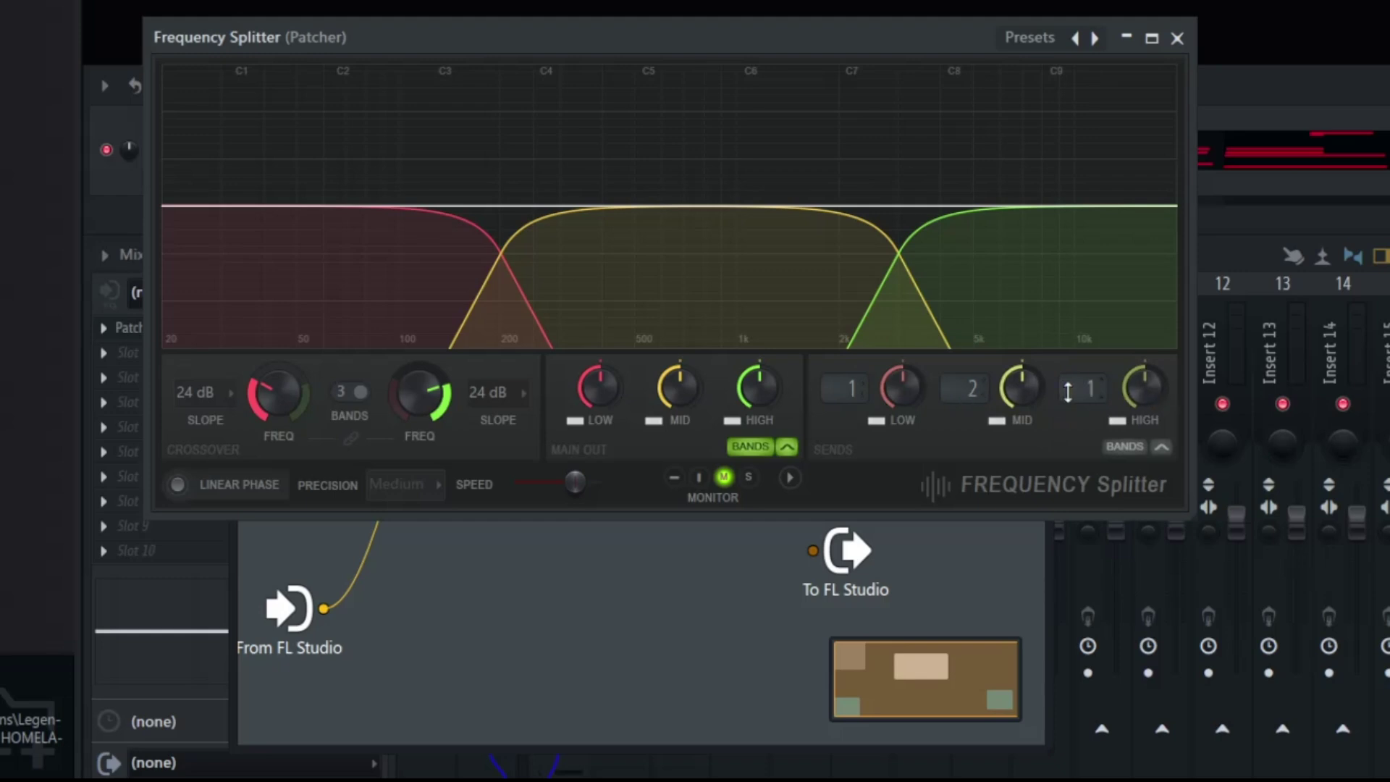
pyautogui.click(1177, 38)
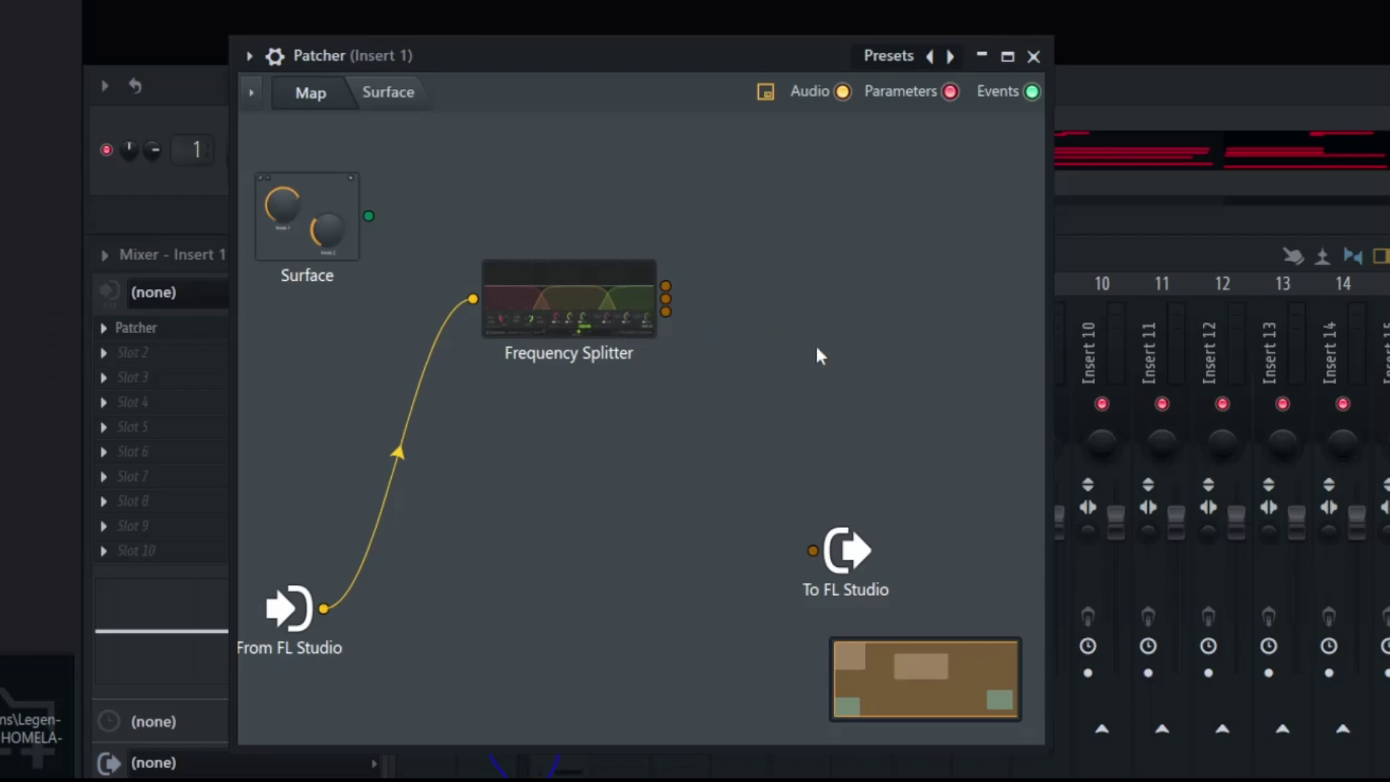
# - Add Fruity Reeverb 2, wired from the splitter's top output into To FL Studio
pyautogui.rightClick(759, 343)
pyautogui.click(796, 364)
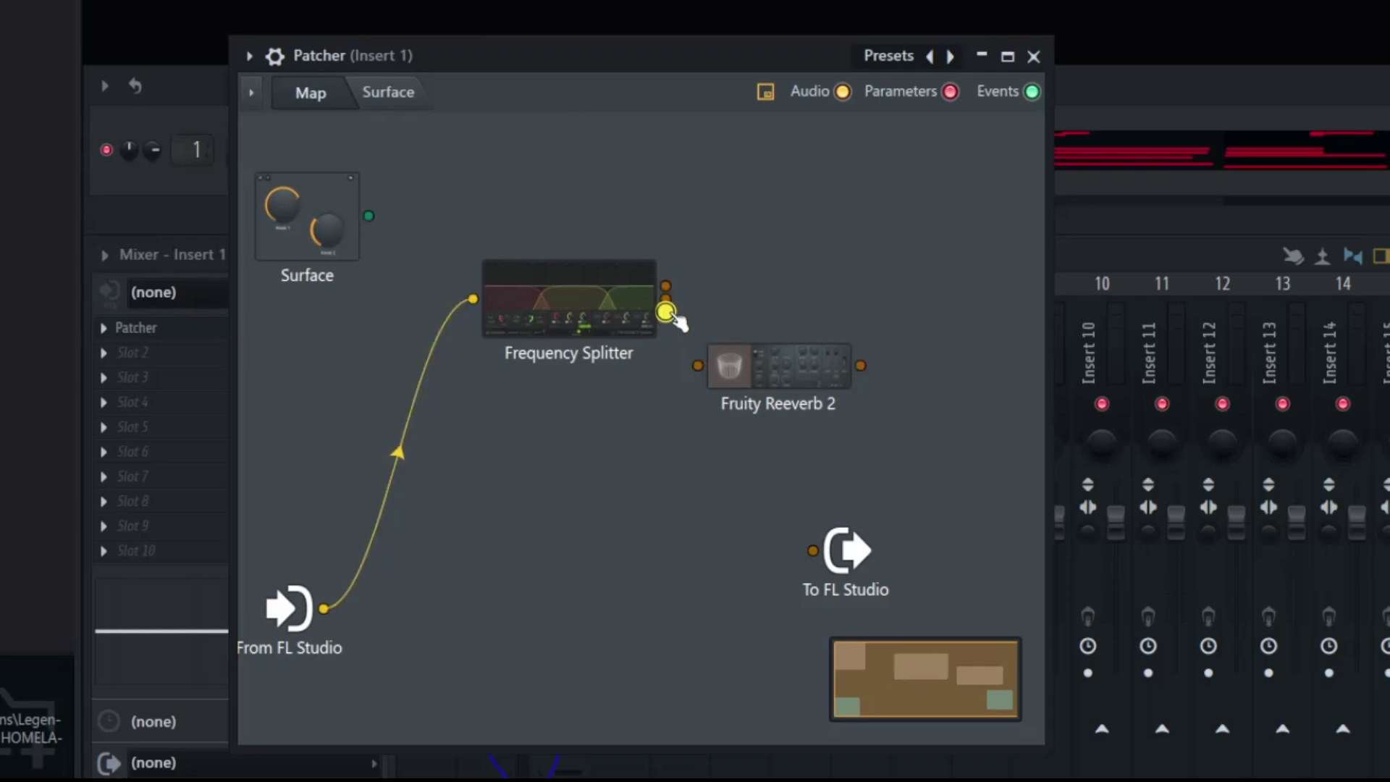
pyautogui.click(630, 310)
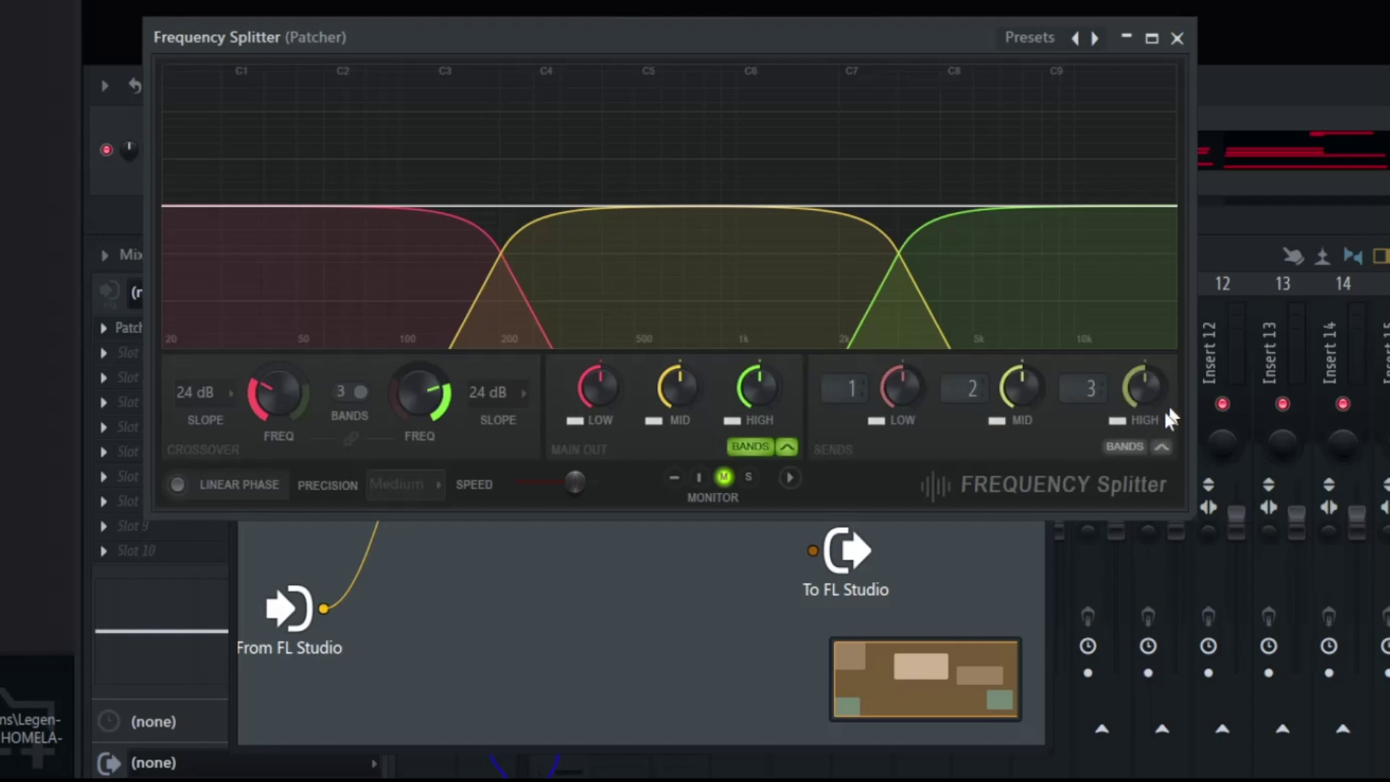
pyautogui.click(1177, 37)
pyautogui.moveTo(665, 286); pyautogui.dragTo(697, 366)
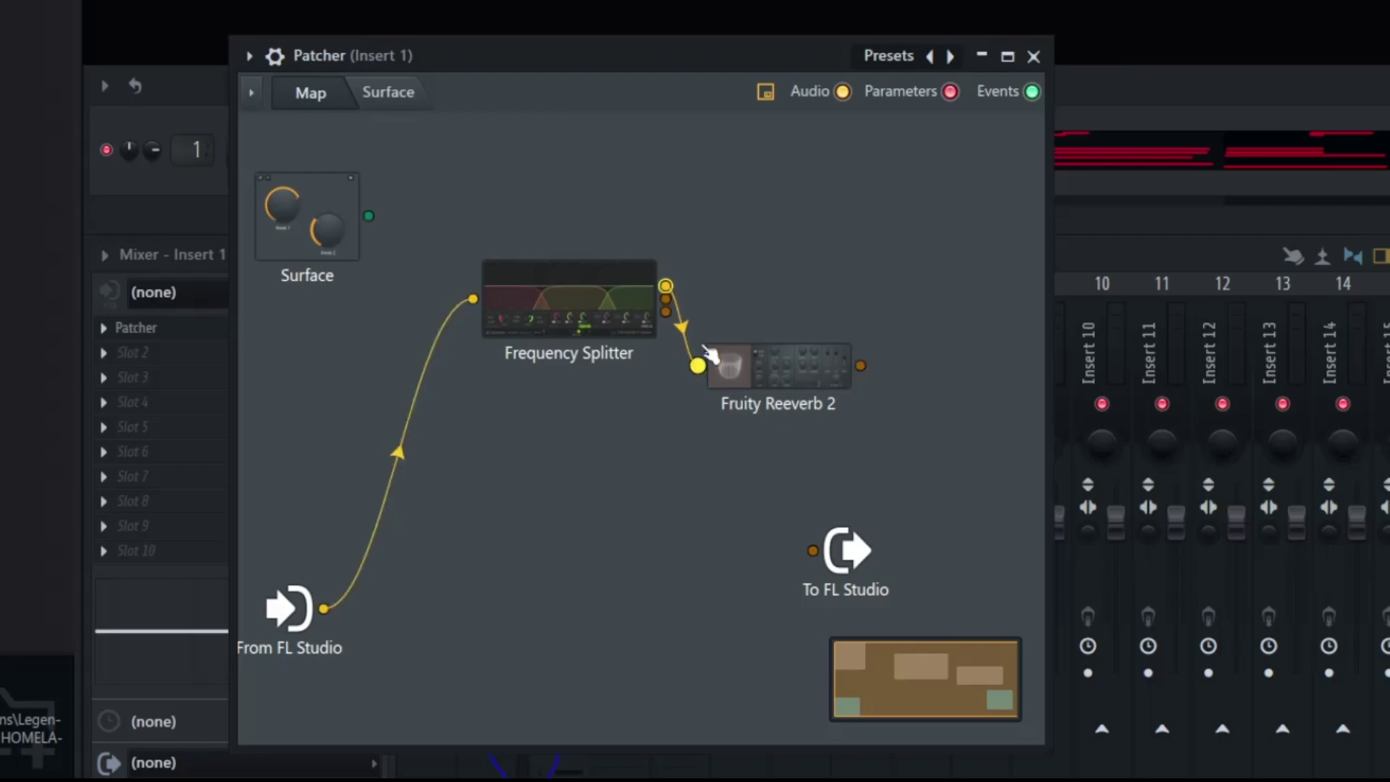
pyautogui.moveTo(860, 365); pyautogui.dragTo(812, 550)
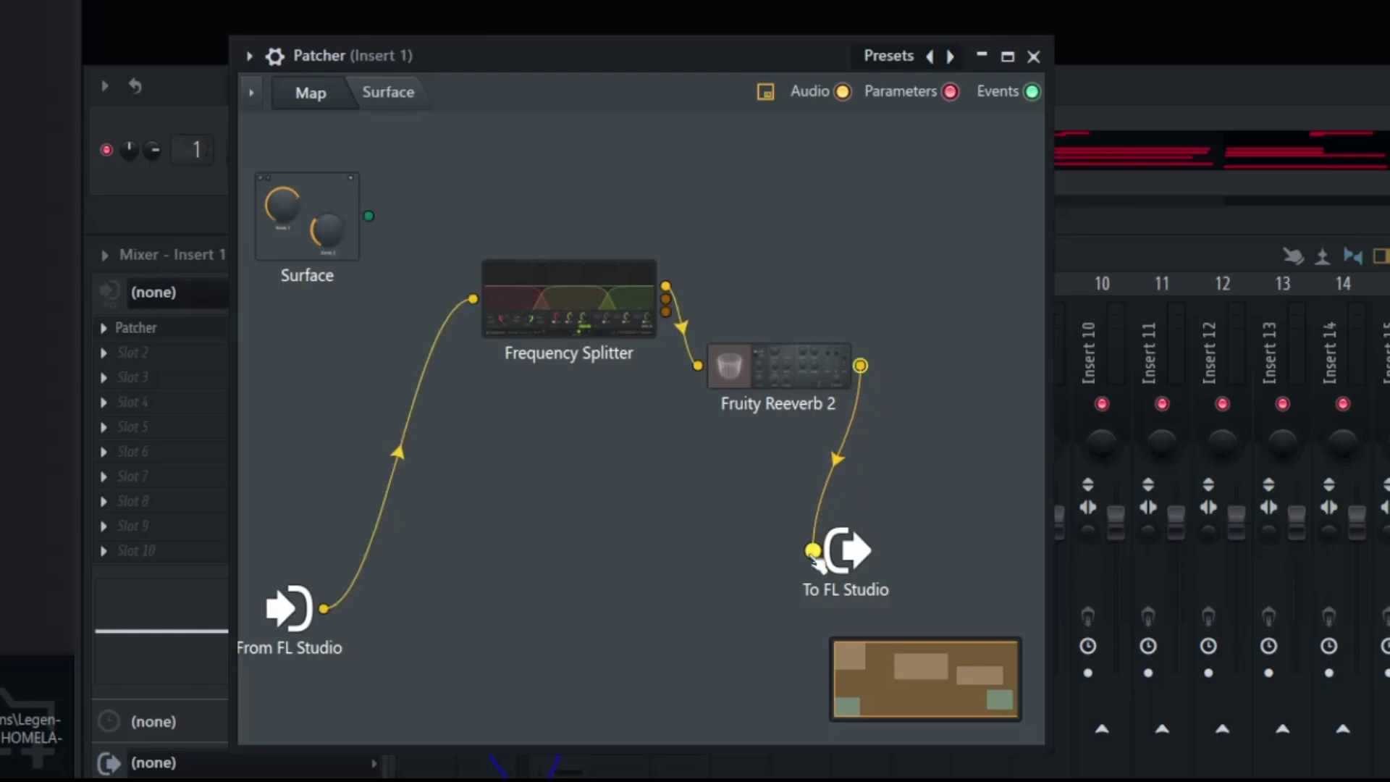
# - Switch Fruity Reeverb 2 to The Venue preset and increase its room SIZE
pyautogui.doubleClick(811, 375)
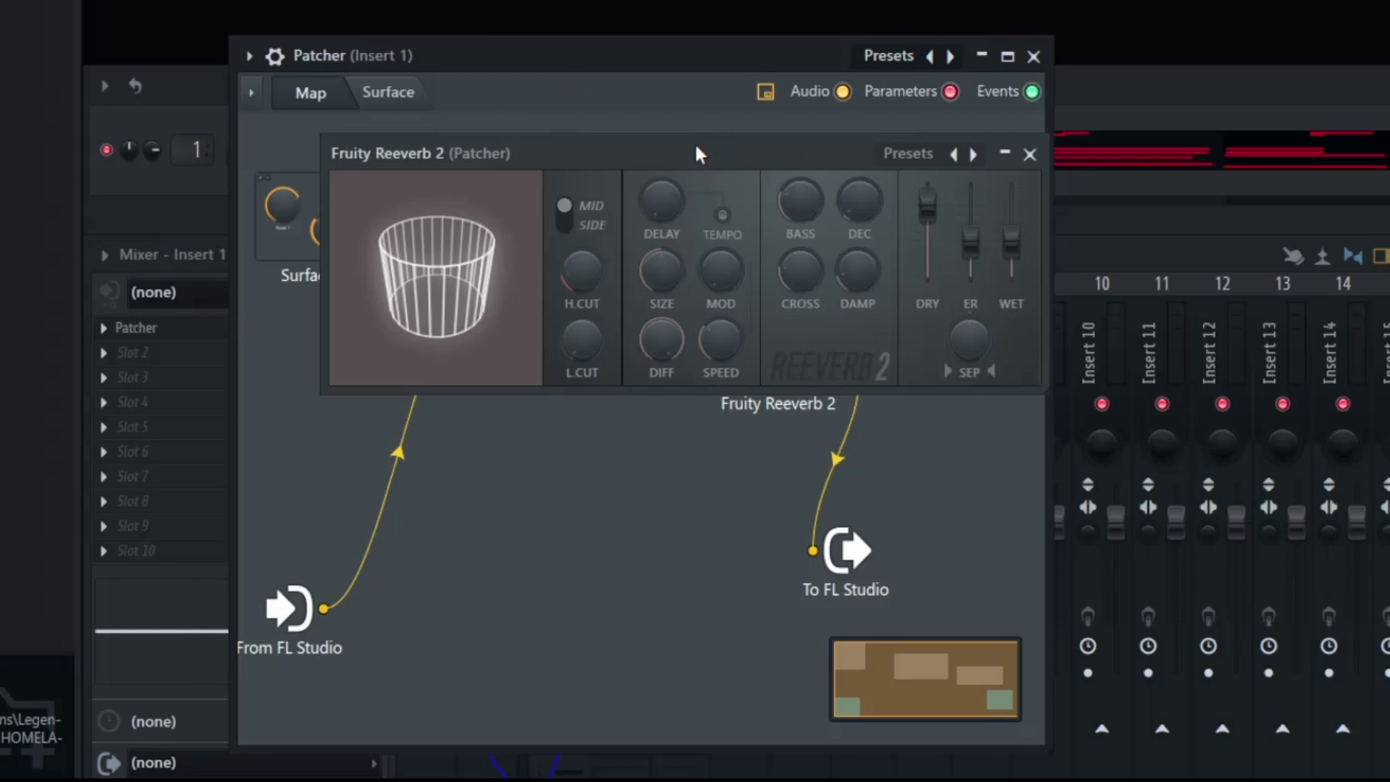
pyautogui.click(974, 154)
pyautogui.click(973, 154)
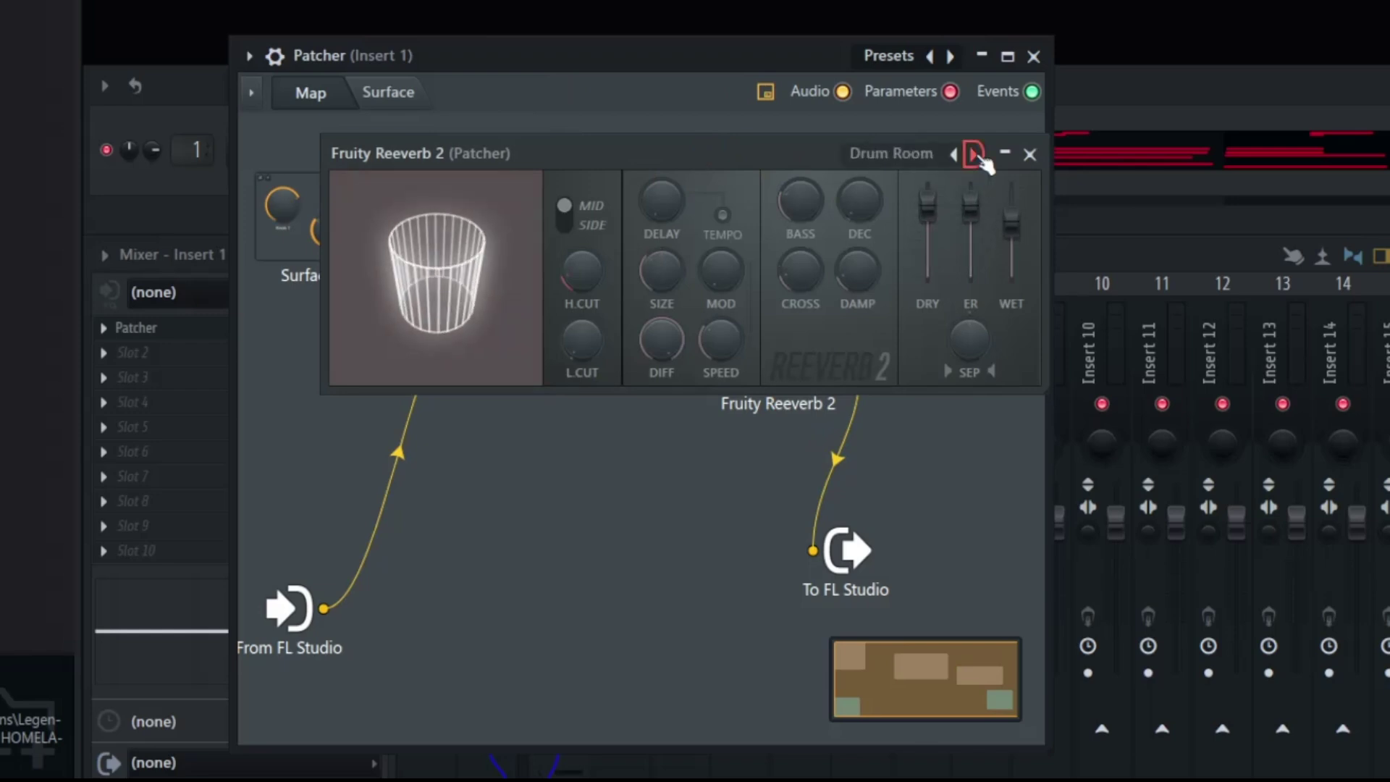
pyautogui.click(973, 154)
pyautogui.click(974, 154)
pyautogui.click(973, 154)
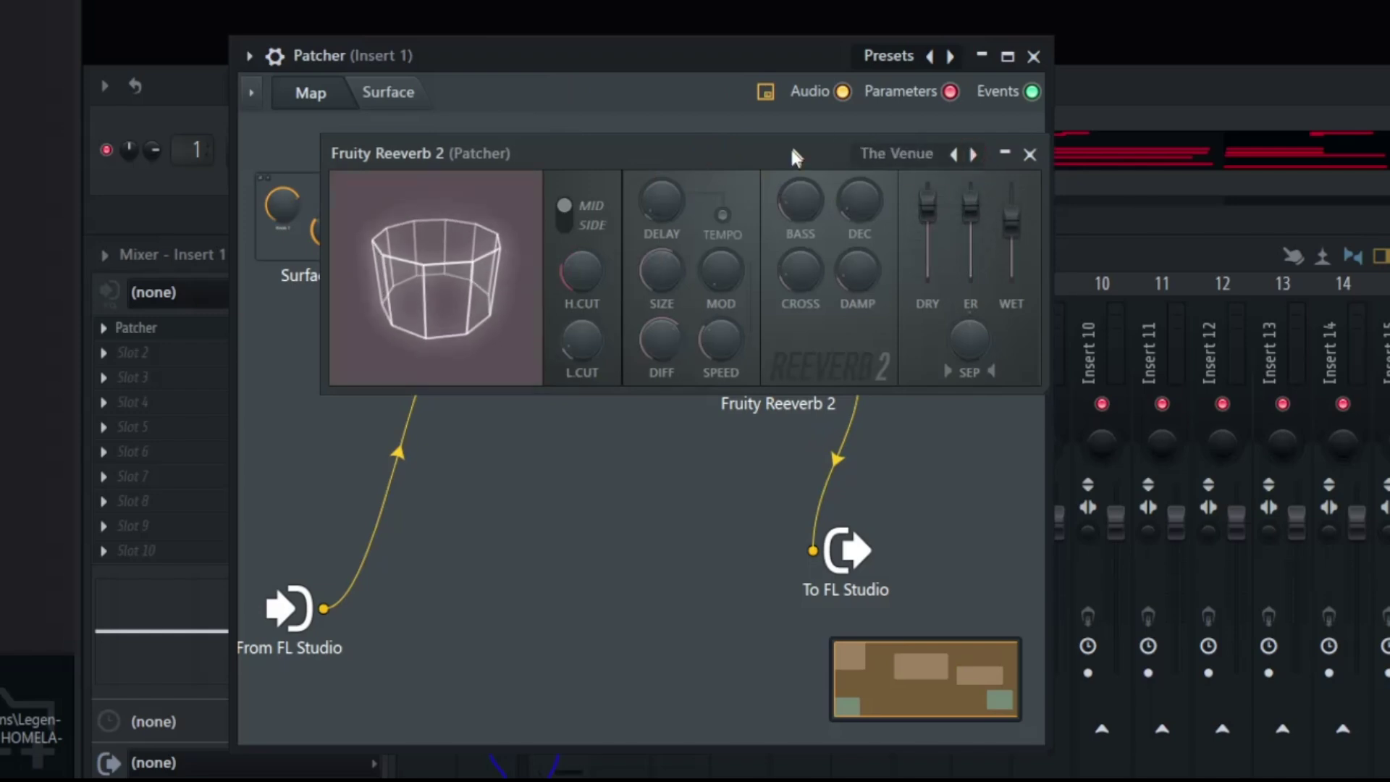
pyautogui.moveTo(660, 271); pyautogui.dragTo(661, 250)
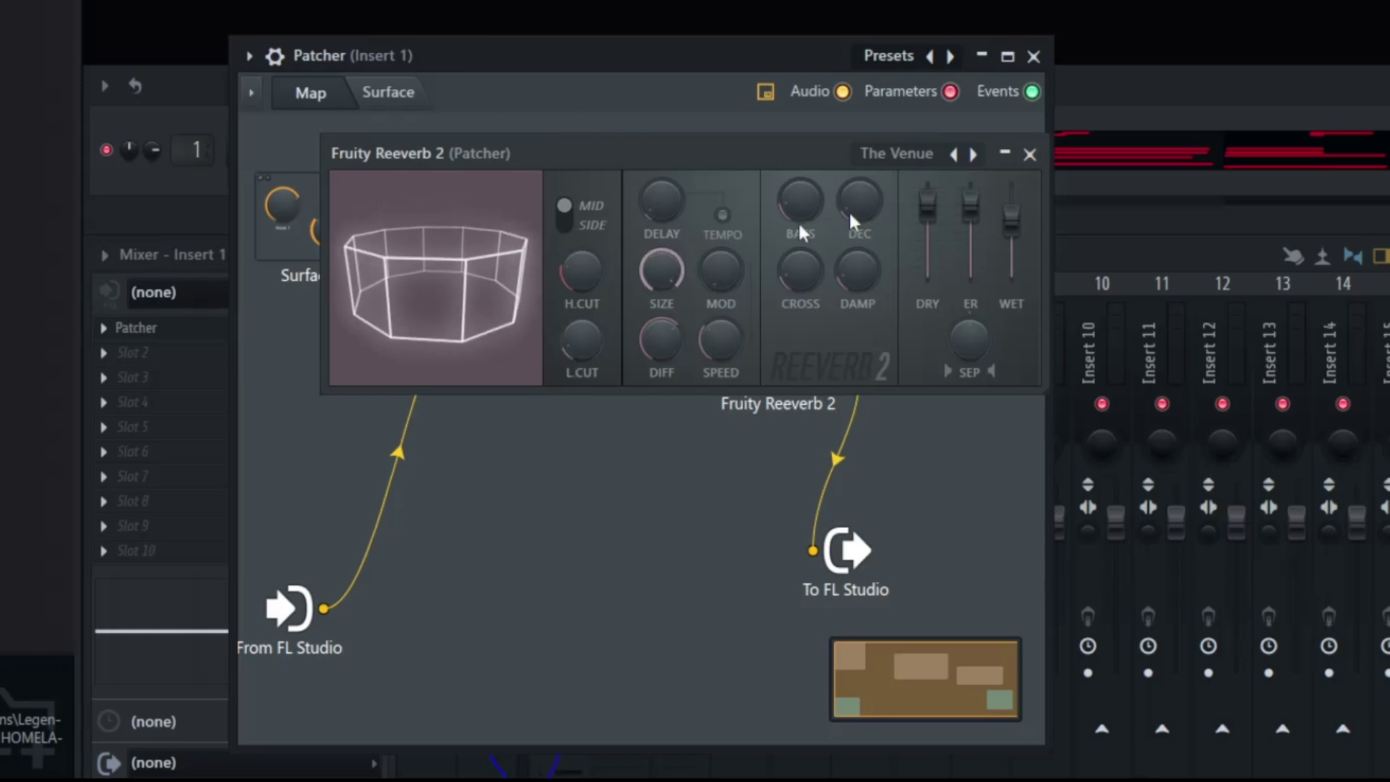
pyautogui.click(1029, 154)
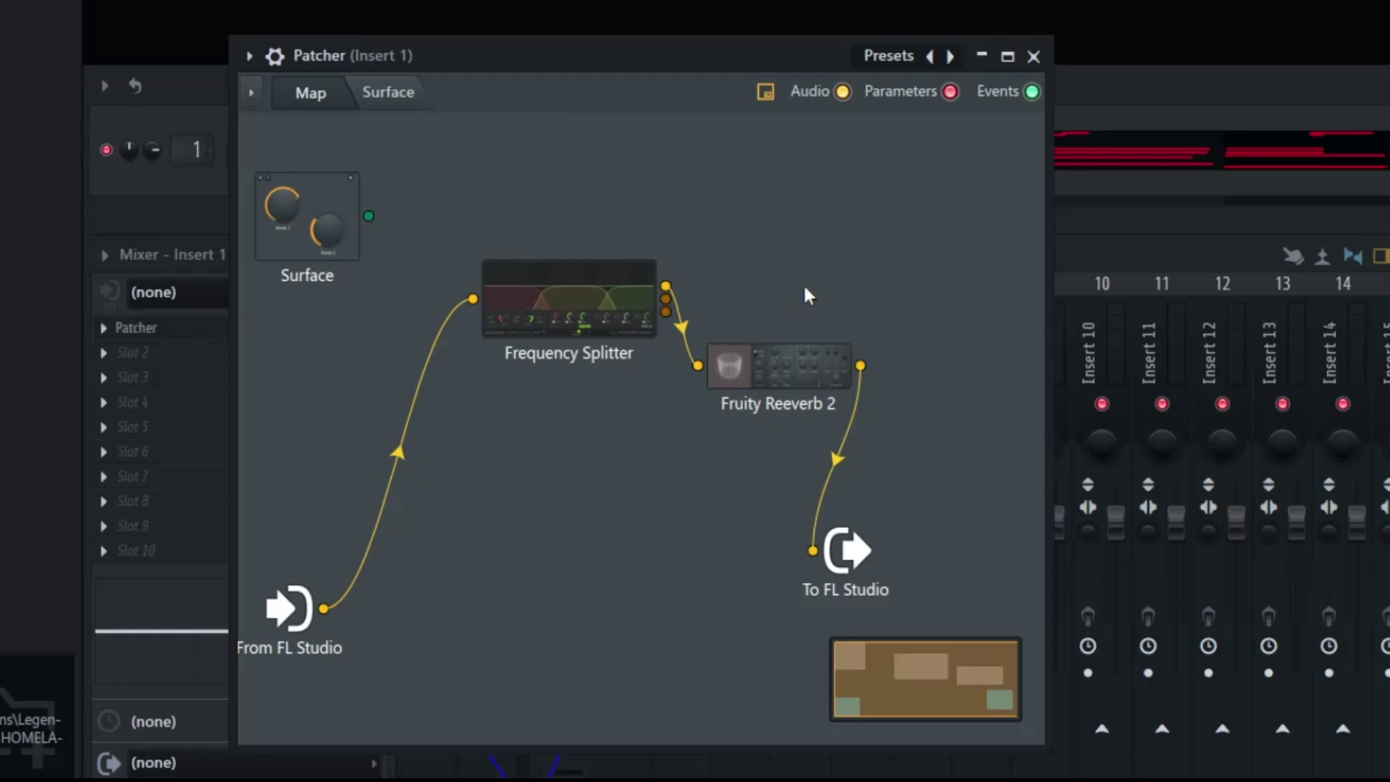
# - Add Fruity Compressor with the External\Fast Master preset, outputting to To FL Studio
pyautogui.rightClick(842, 276)
pyautogui.click(872, 289)
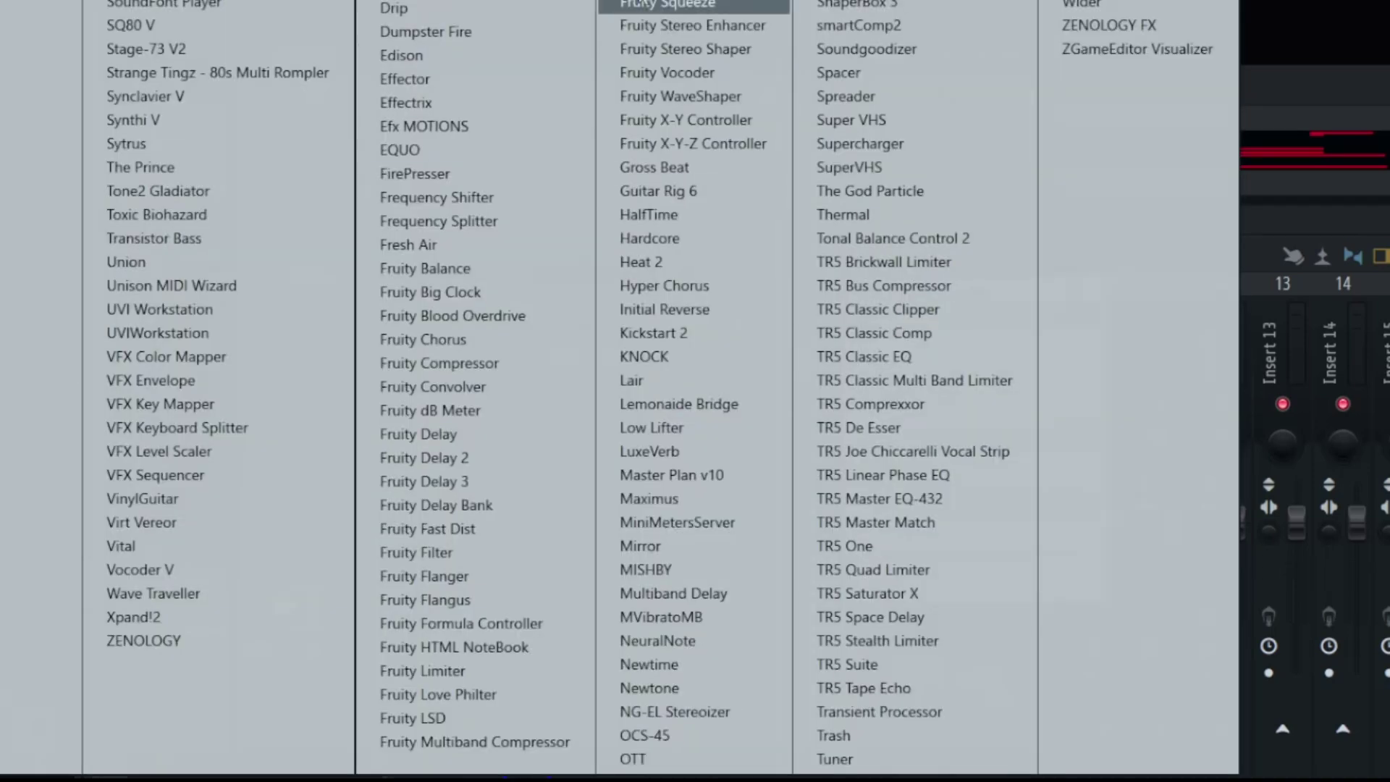
pyautogui.click(552, 363)
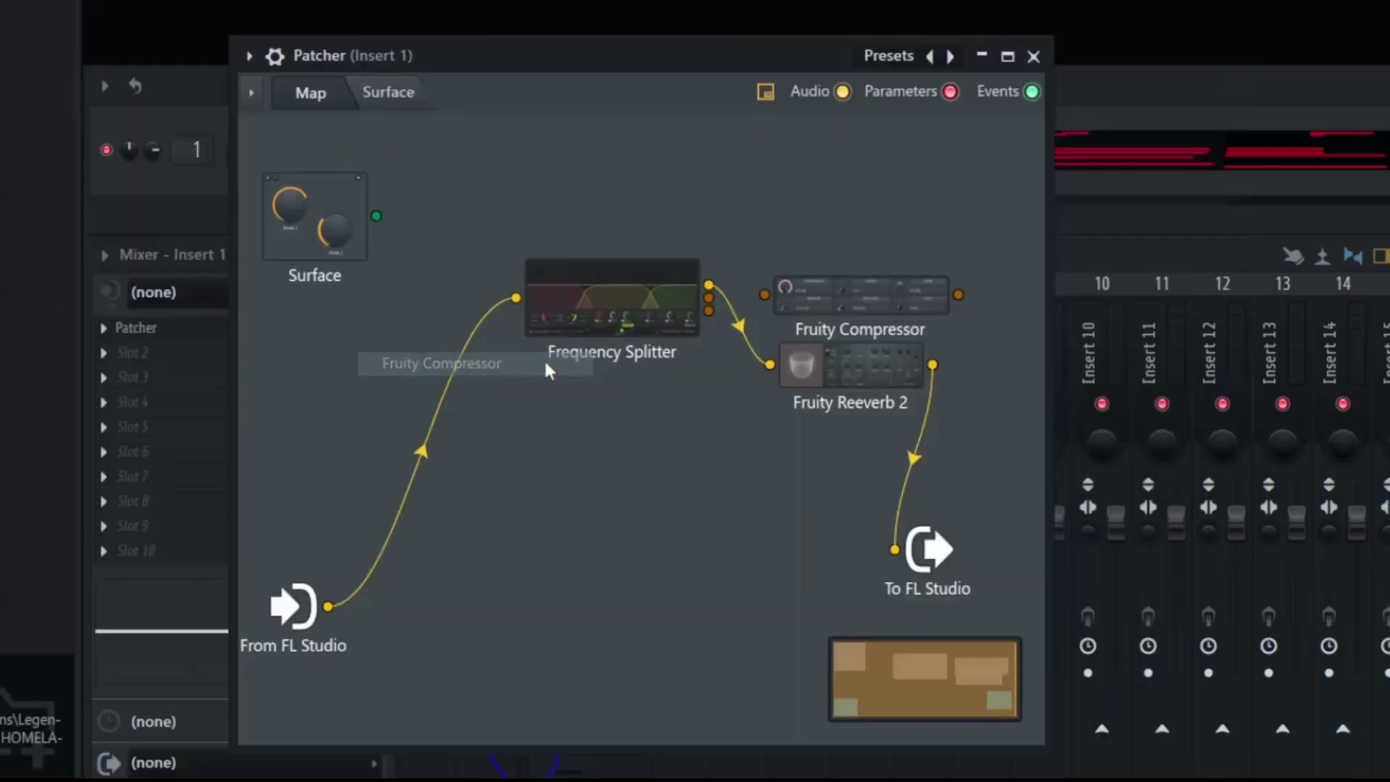
pyautogui.click(839, 286)
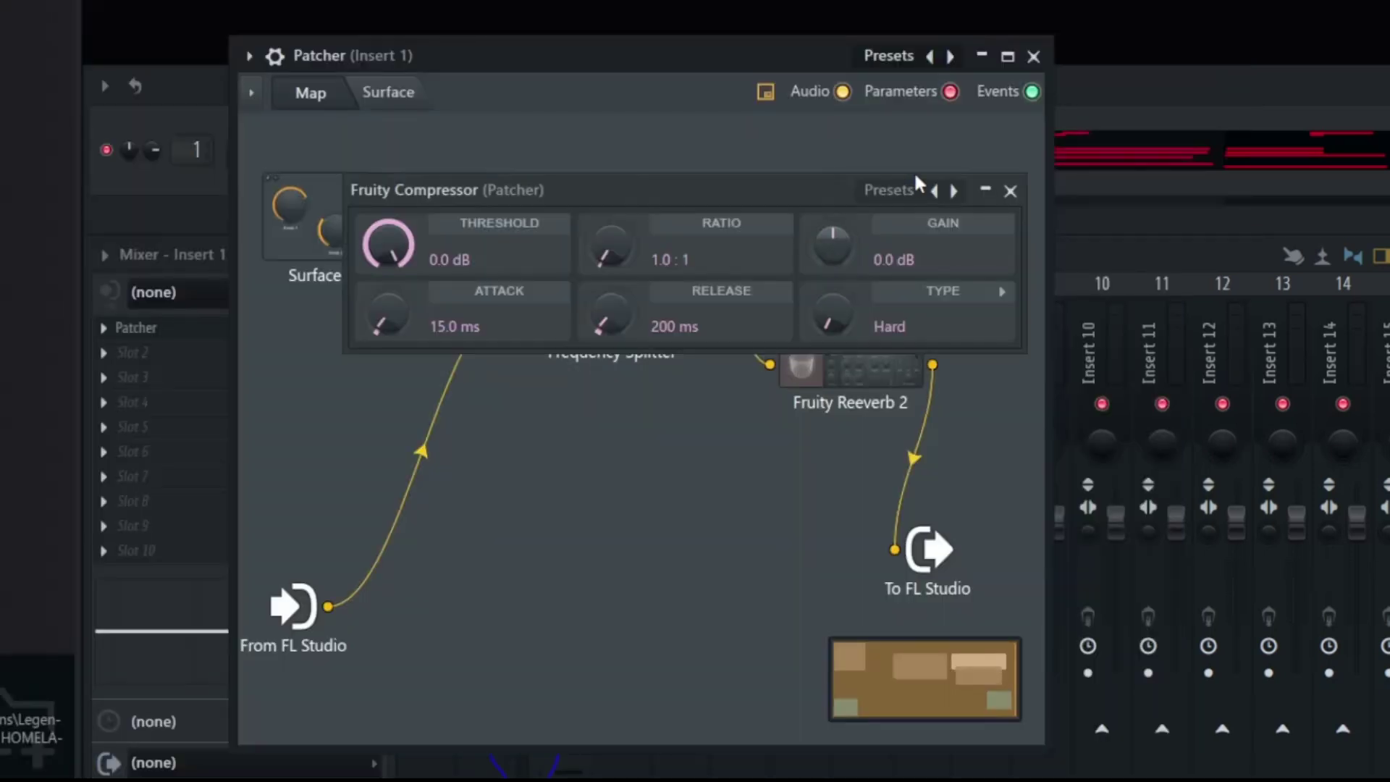
pyautogui.click(956, 192)
pyautogui.click(954, 190)
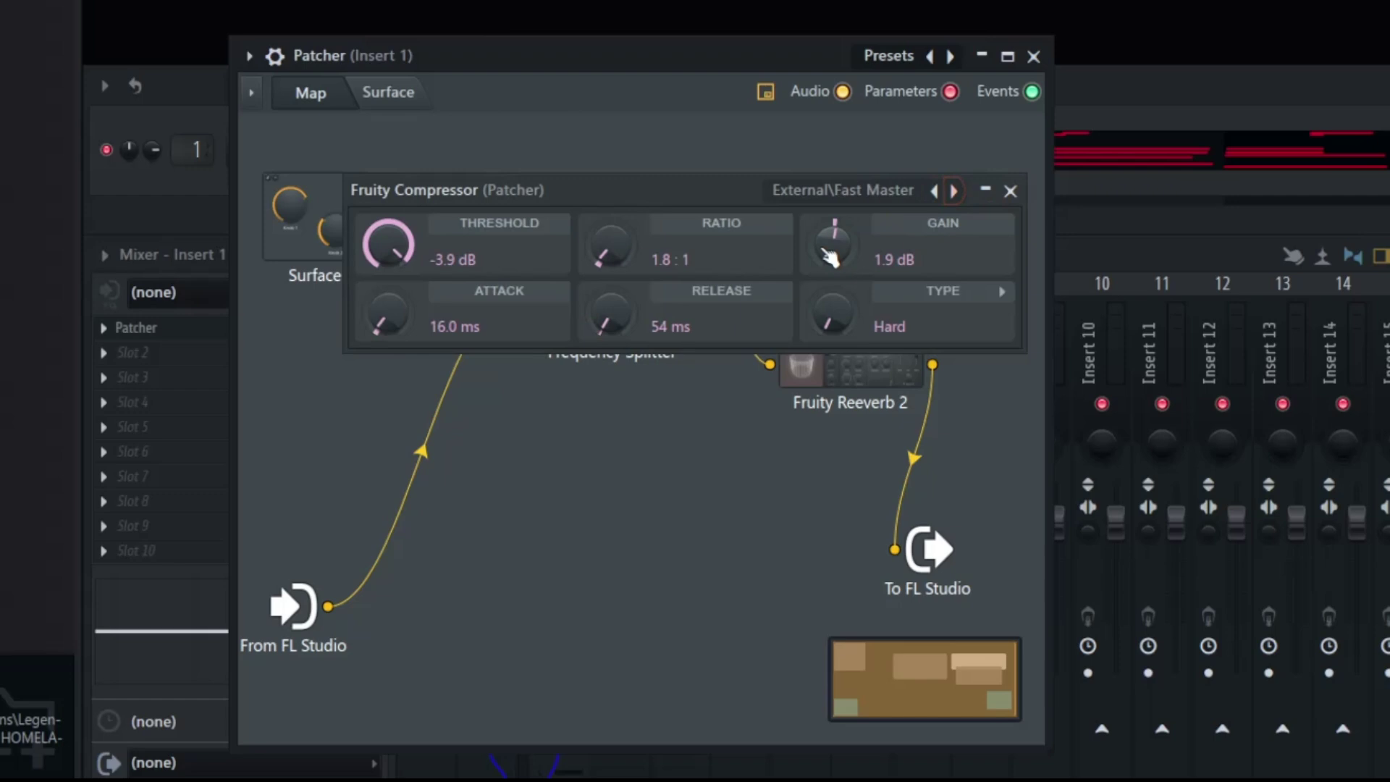
pyautogui.click(1010, 190)
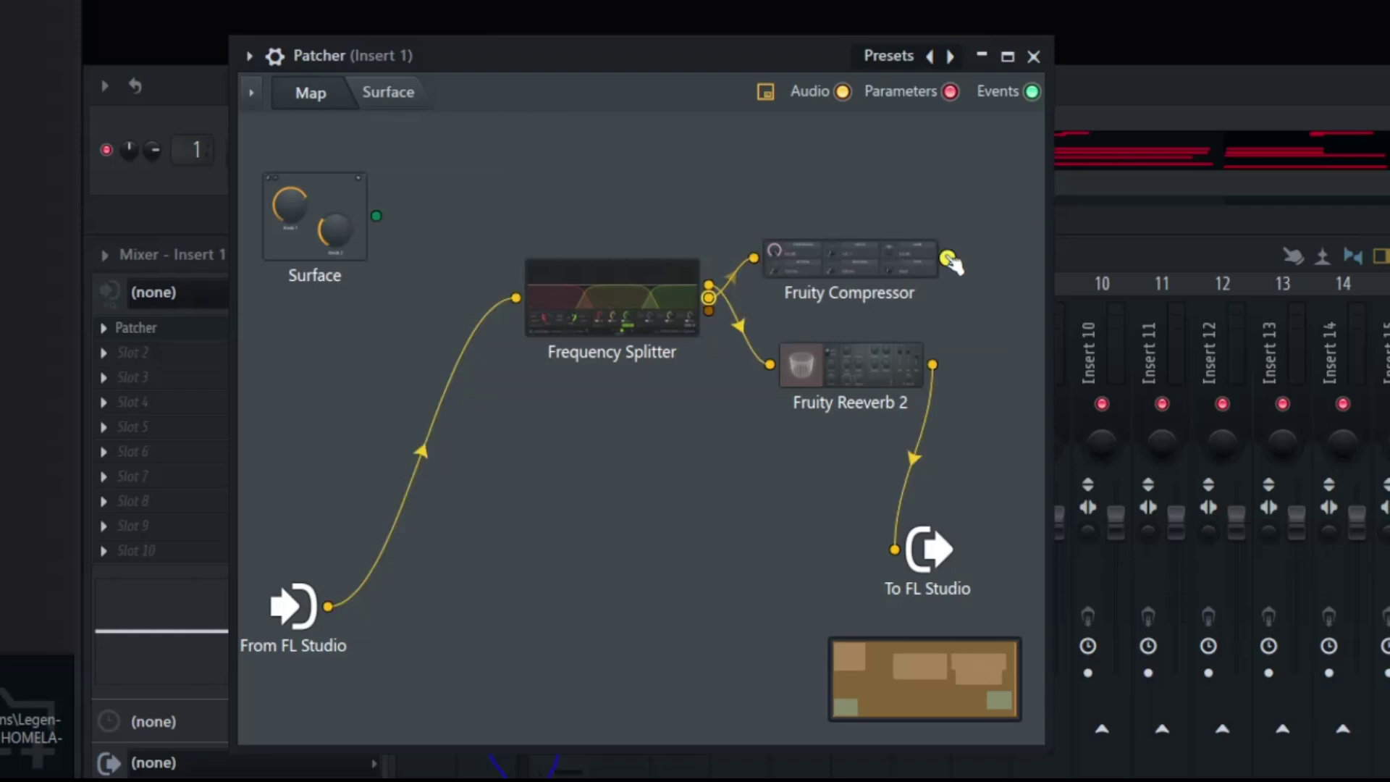
pyautogui.moveTo(948, 257); pyautogui.dragTo(895, 548)
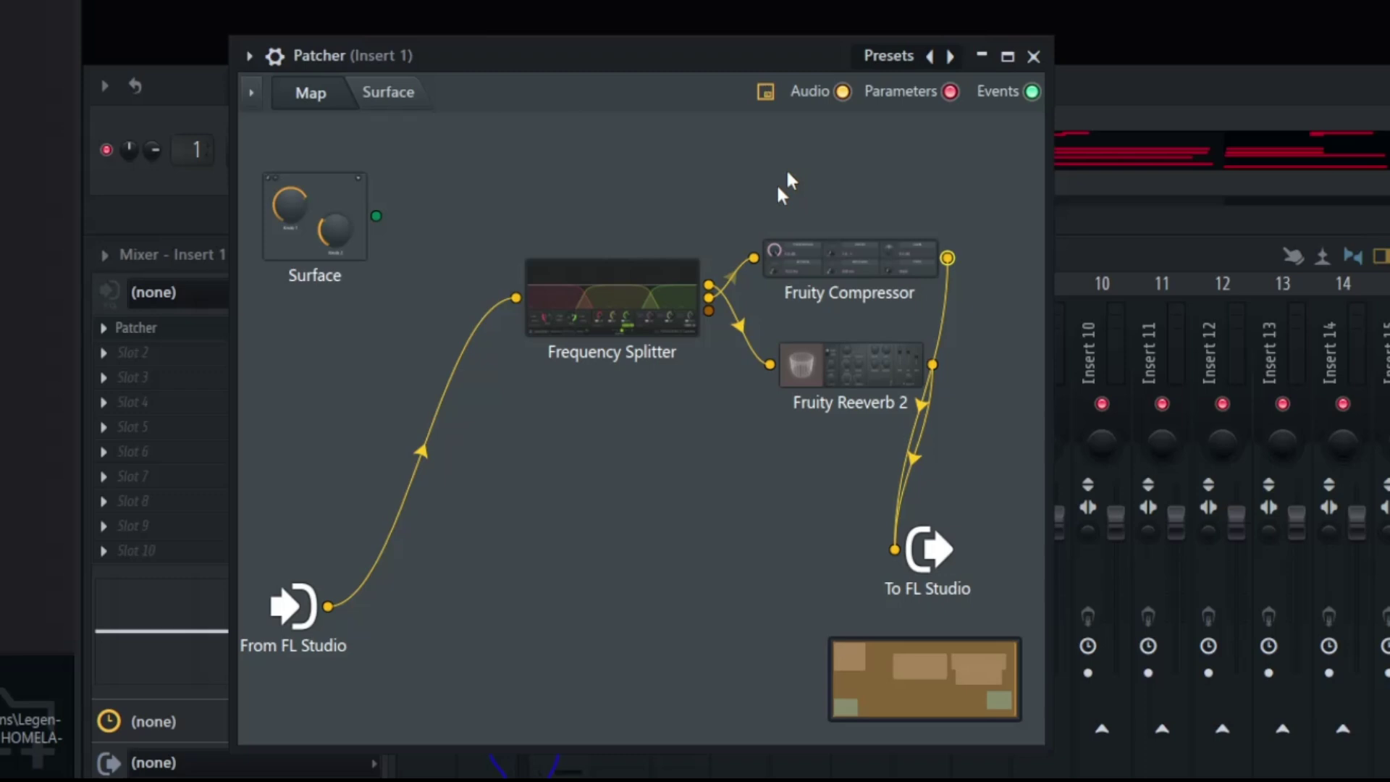
# - Add Fruity Parametric EQ 2 to the Patcher map
pyautogui.rightClick(754, 180)
pyautogui.click(766, 183)
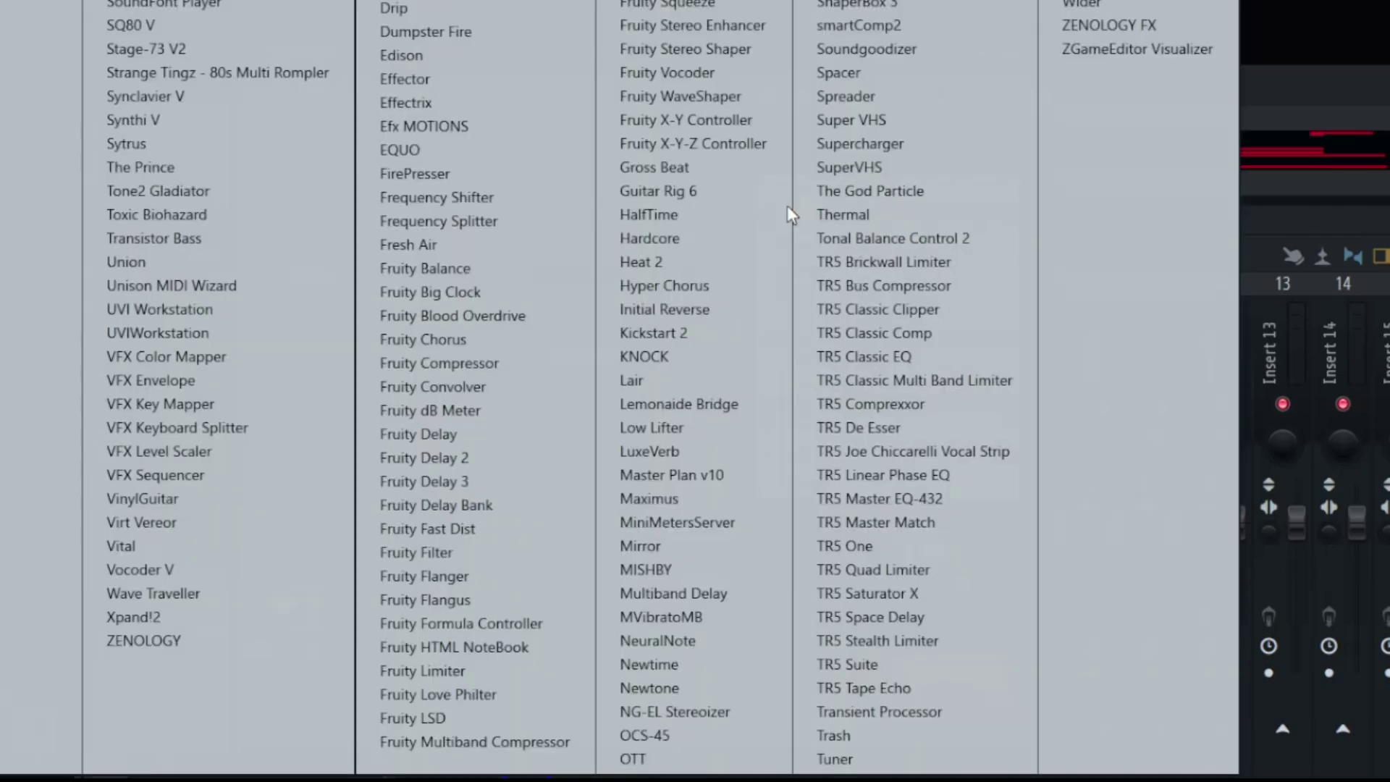
pyautogui.press('Escape')
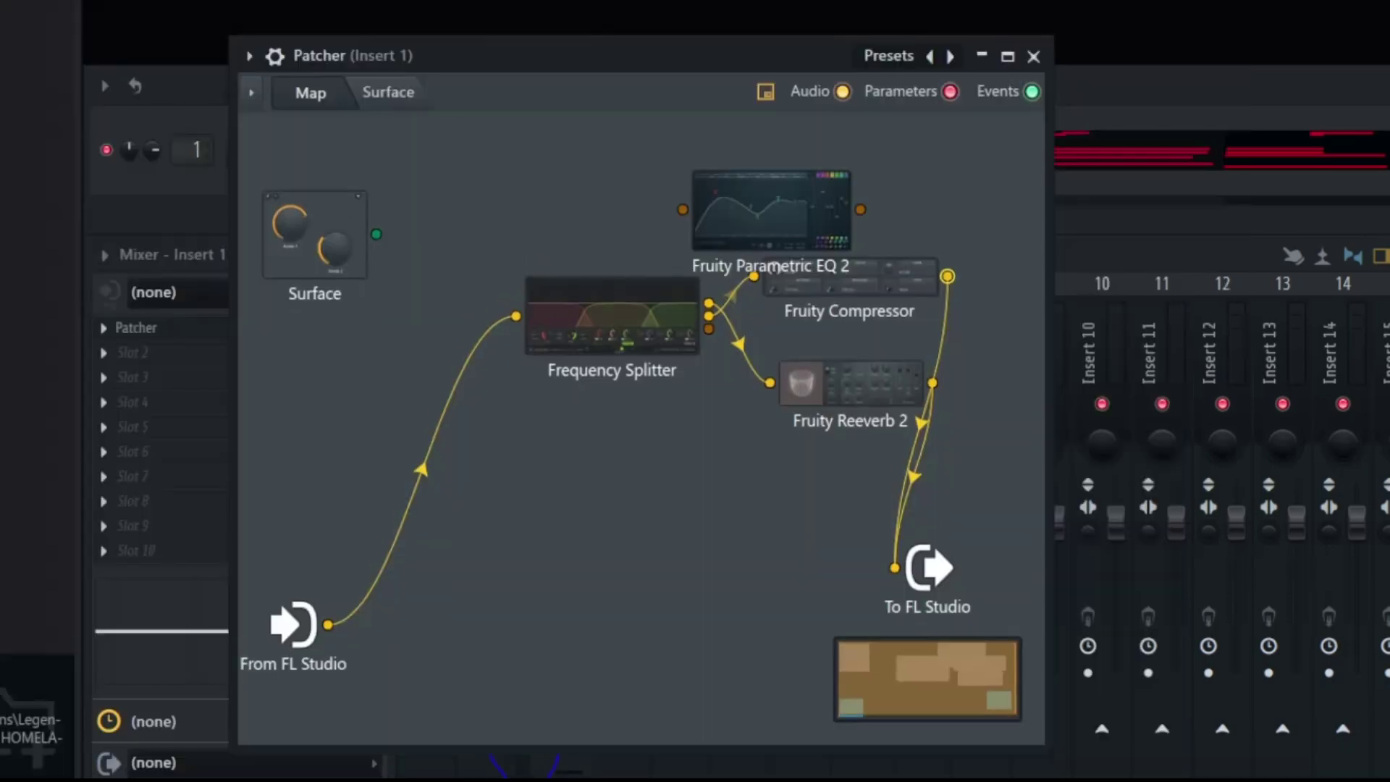
# - Make EQ band 1 a high-pass at about 119 Hz and pull band 7 down to cut highs
pyautogui.doubleClick(778, 225)
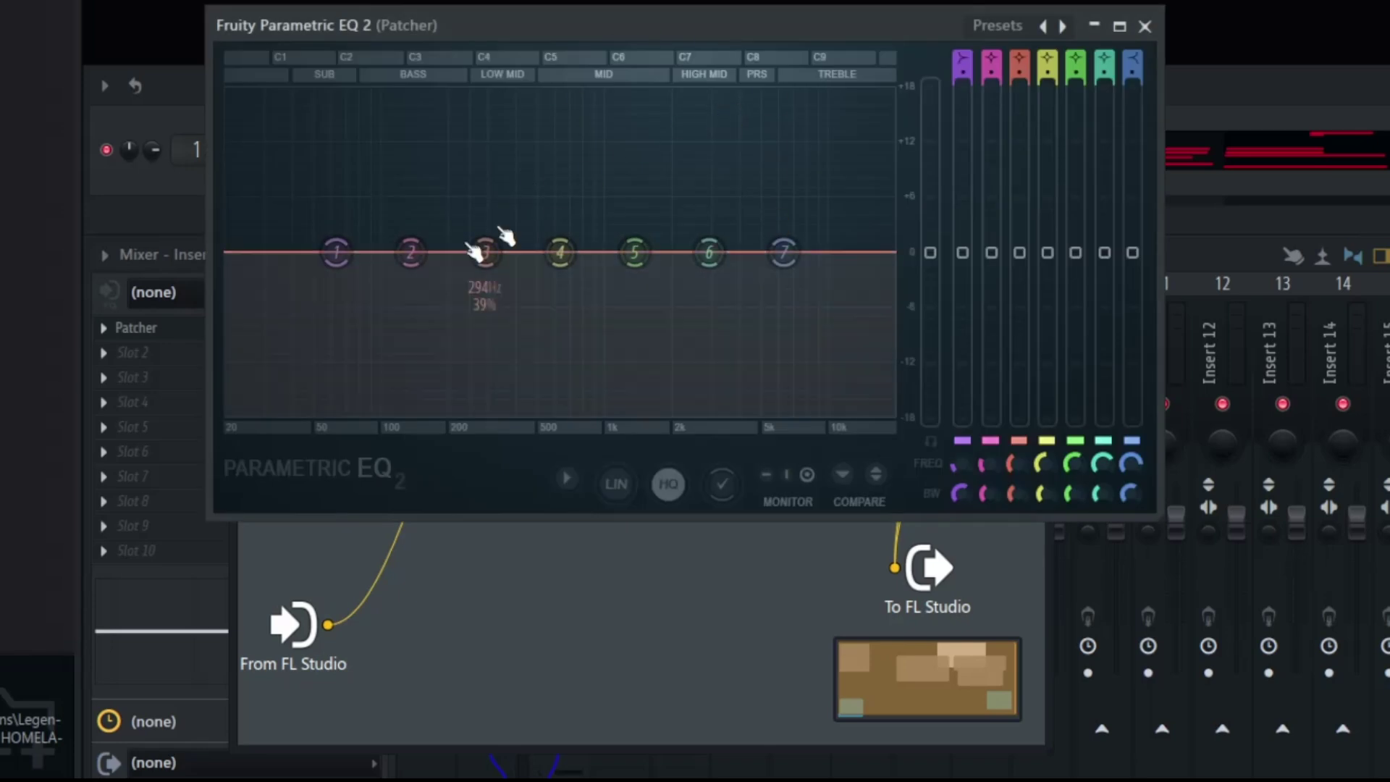
pyautogui.rightClick(337, 254)
pyautogui.moveTo(378, 319)
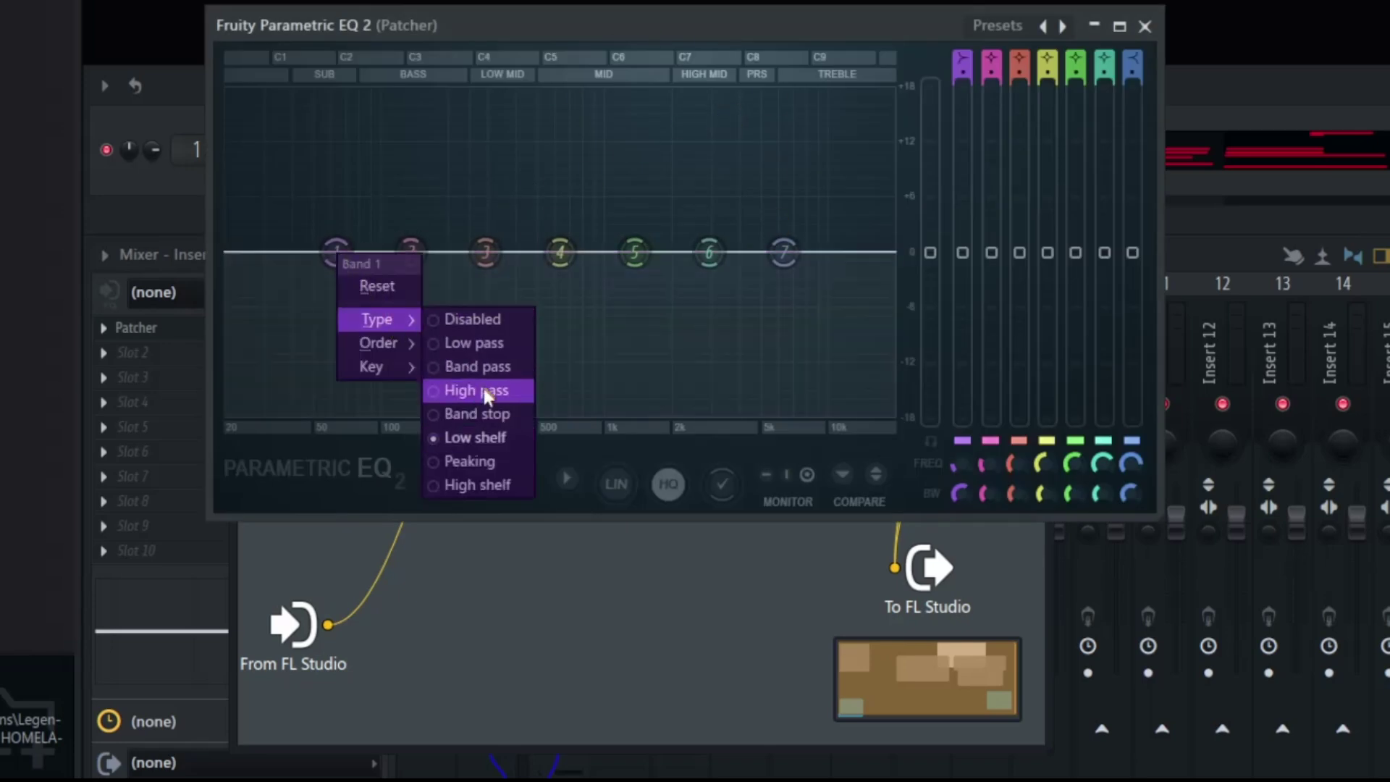
pyautogui.click(487, 394)
pyautogui.moveTo(355, 262); pyautogui.dragTo(416, 260)
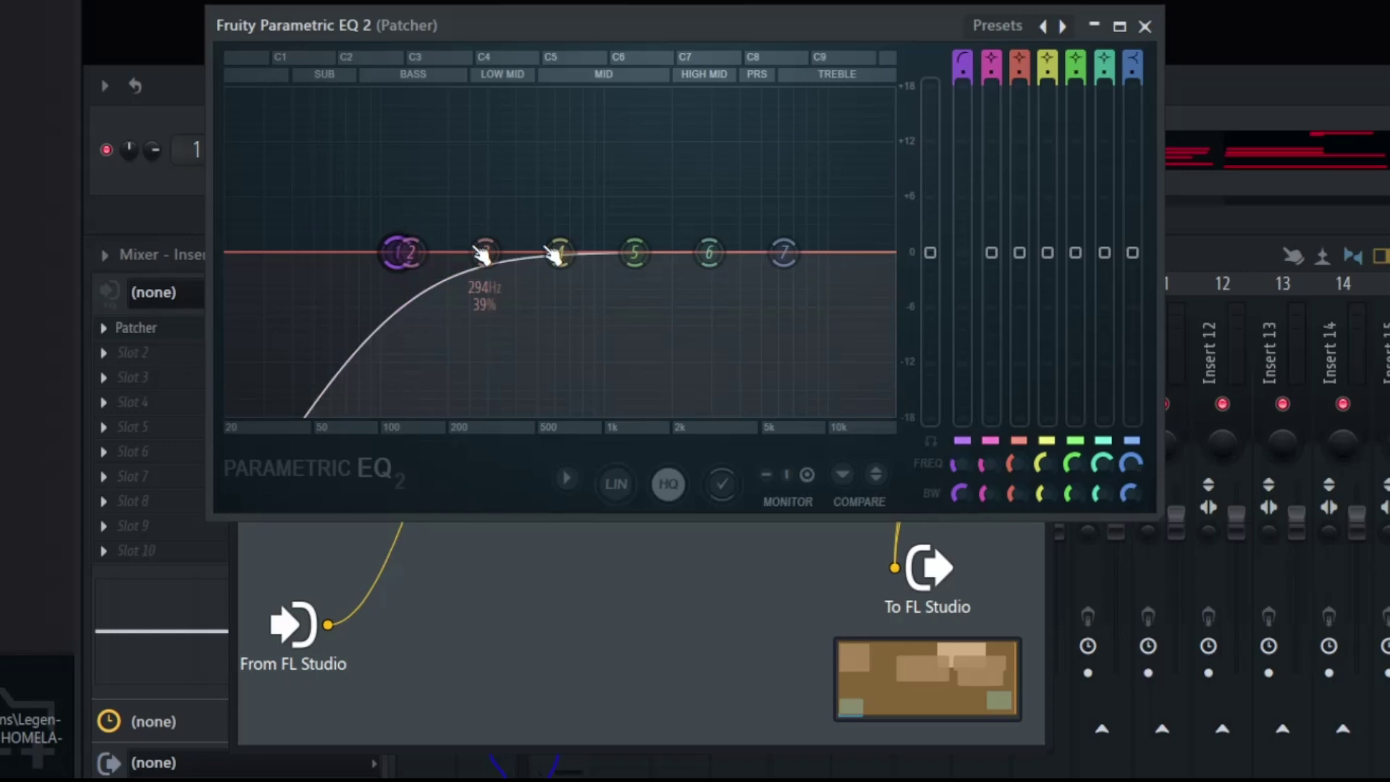
pyautogui.moveTo(785, 255); pyautogui.dragTo(834, 411)
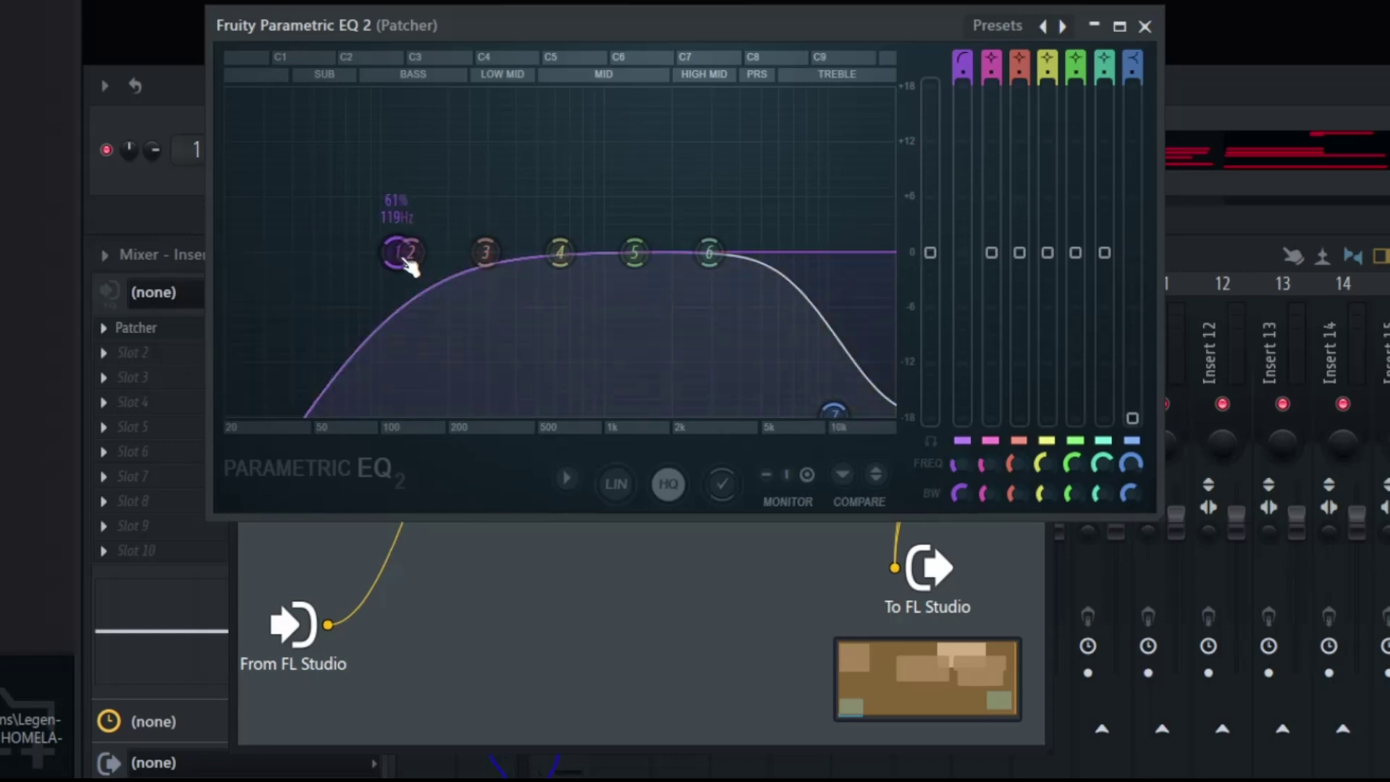
# - Wire a Frequency Splitter band into Parametric EQ 2 and the EQ's output into To FL Studio
pyautogui.click(1143, 26)
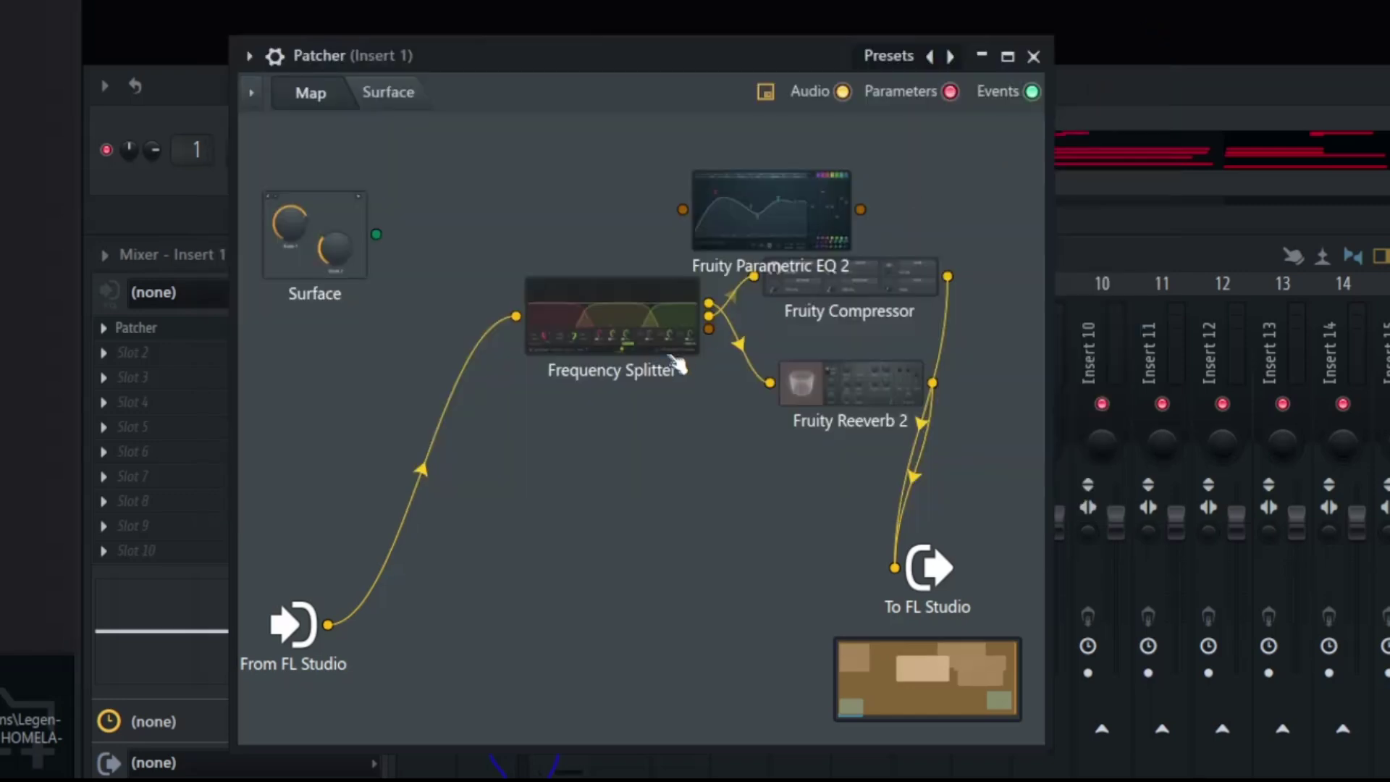
pyautogui.moveTo(713, 330); pyautogui.dragTo(682, 209)
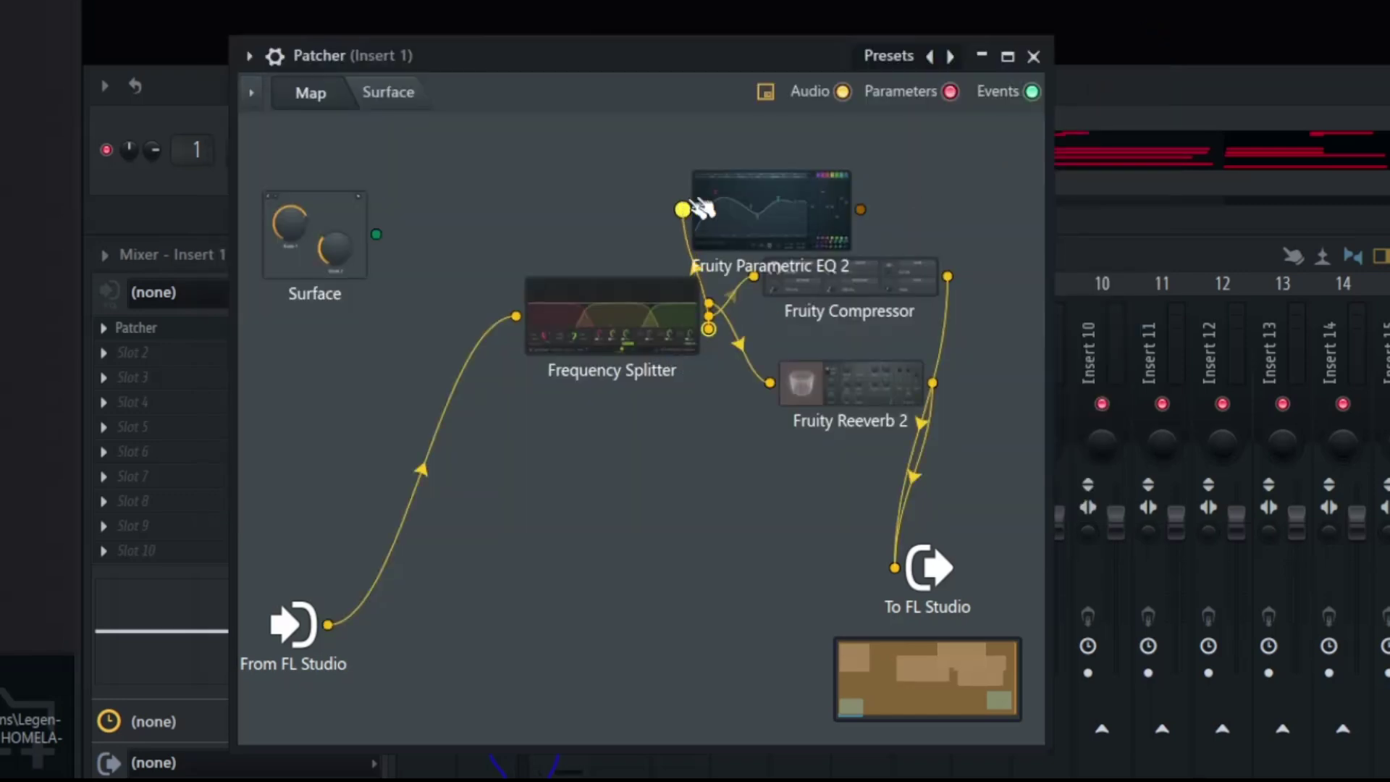
pyautogui.moveTo(862, 210); pyautogui.dragTo(895, 568)
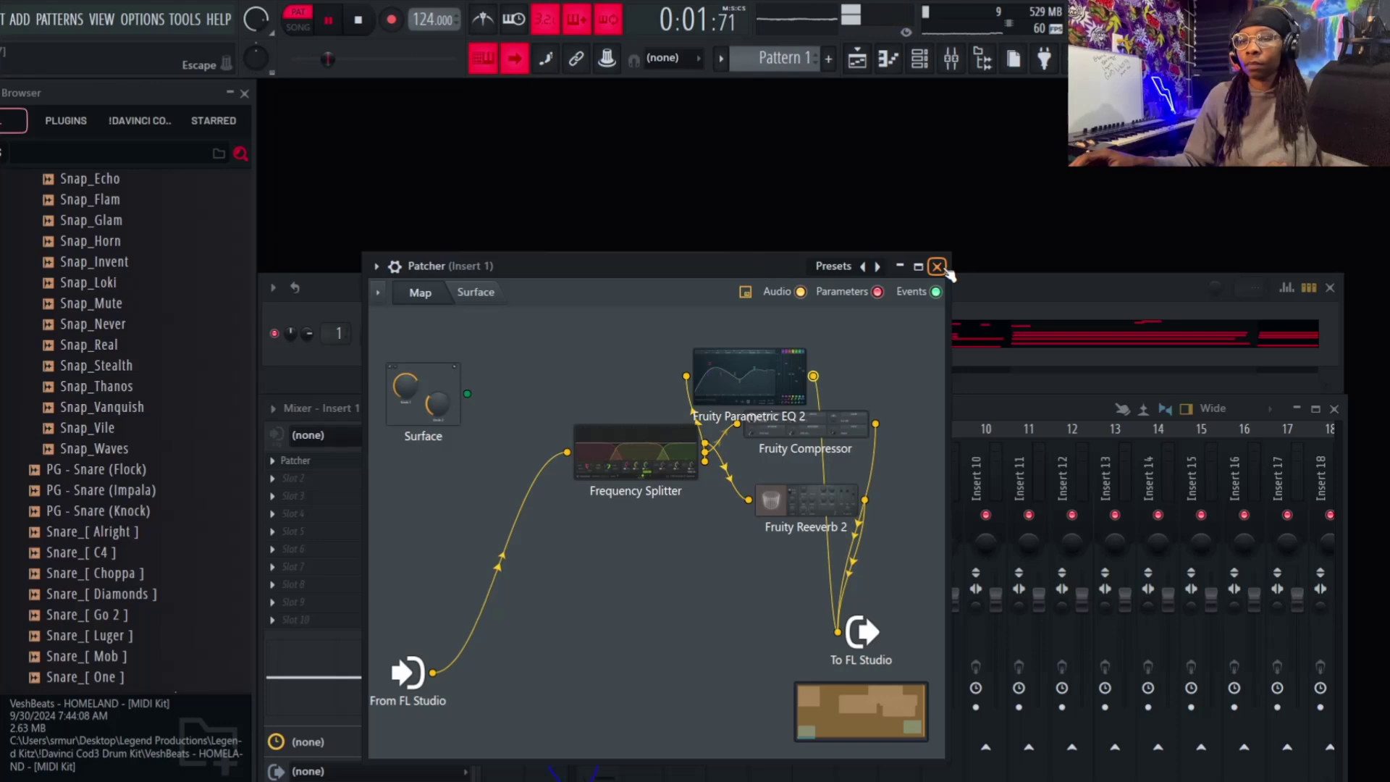
pyautogui.click(936, 266)
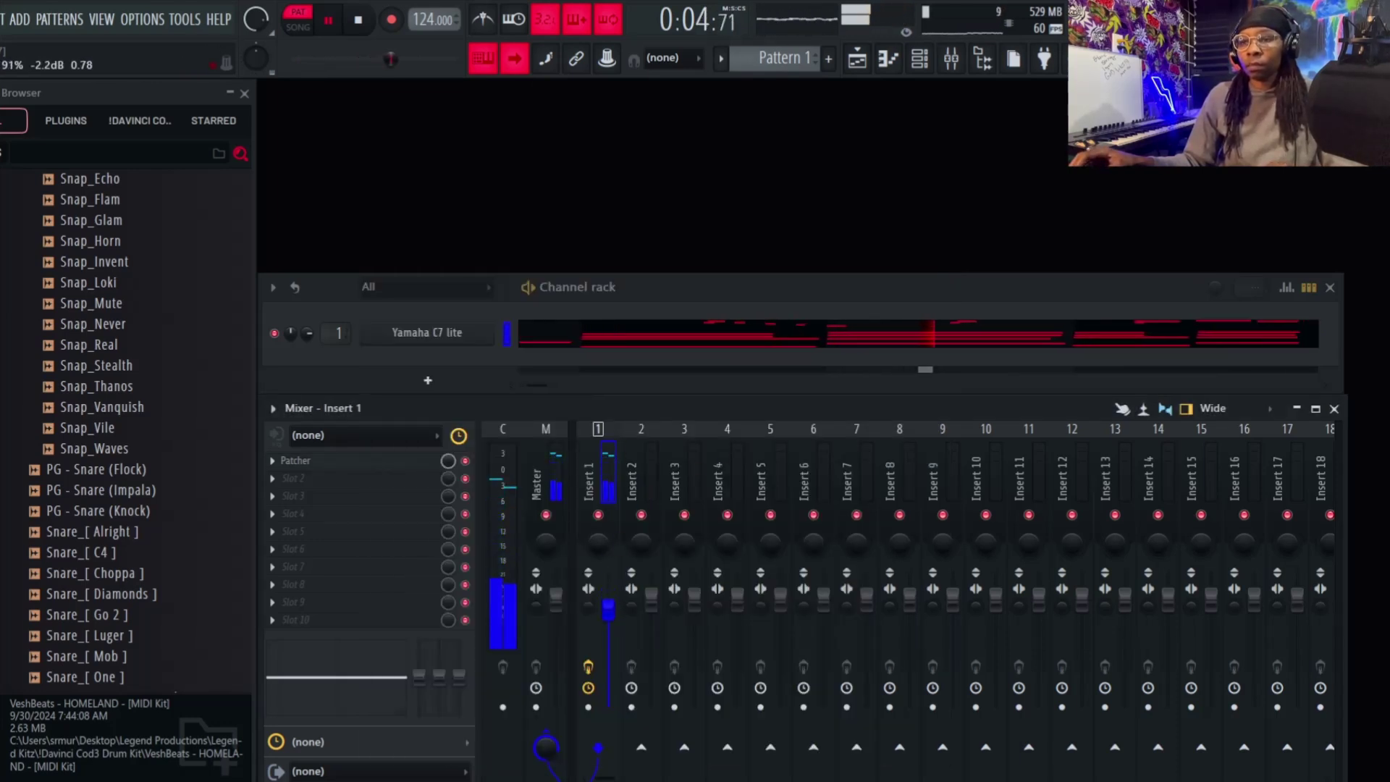
pyautogui.click(361, 464)
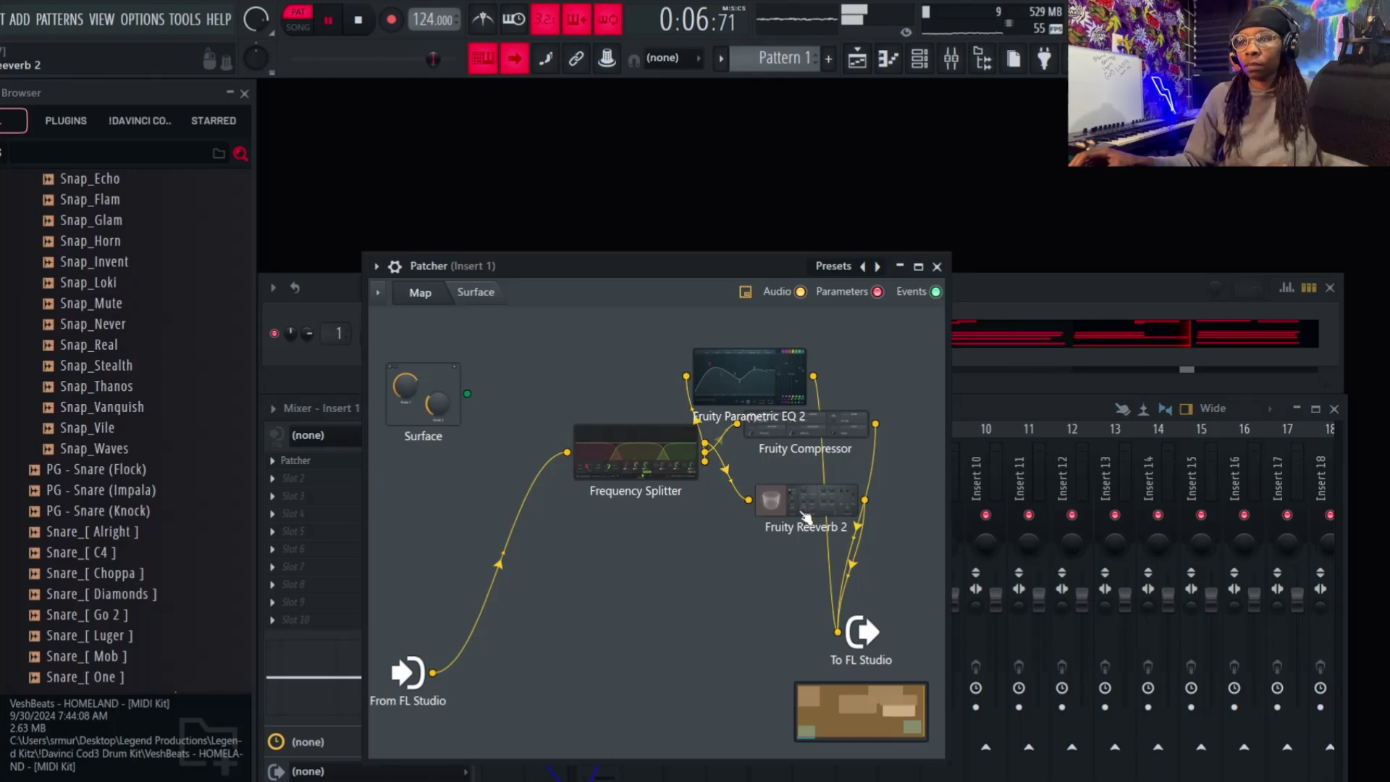
pyautogui.click(825, 506)
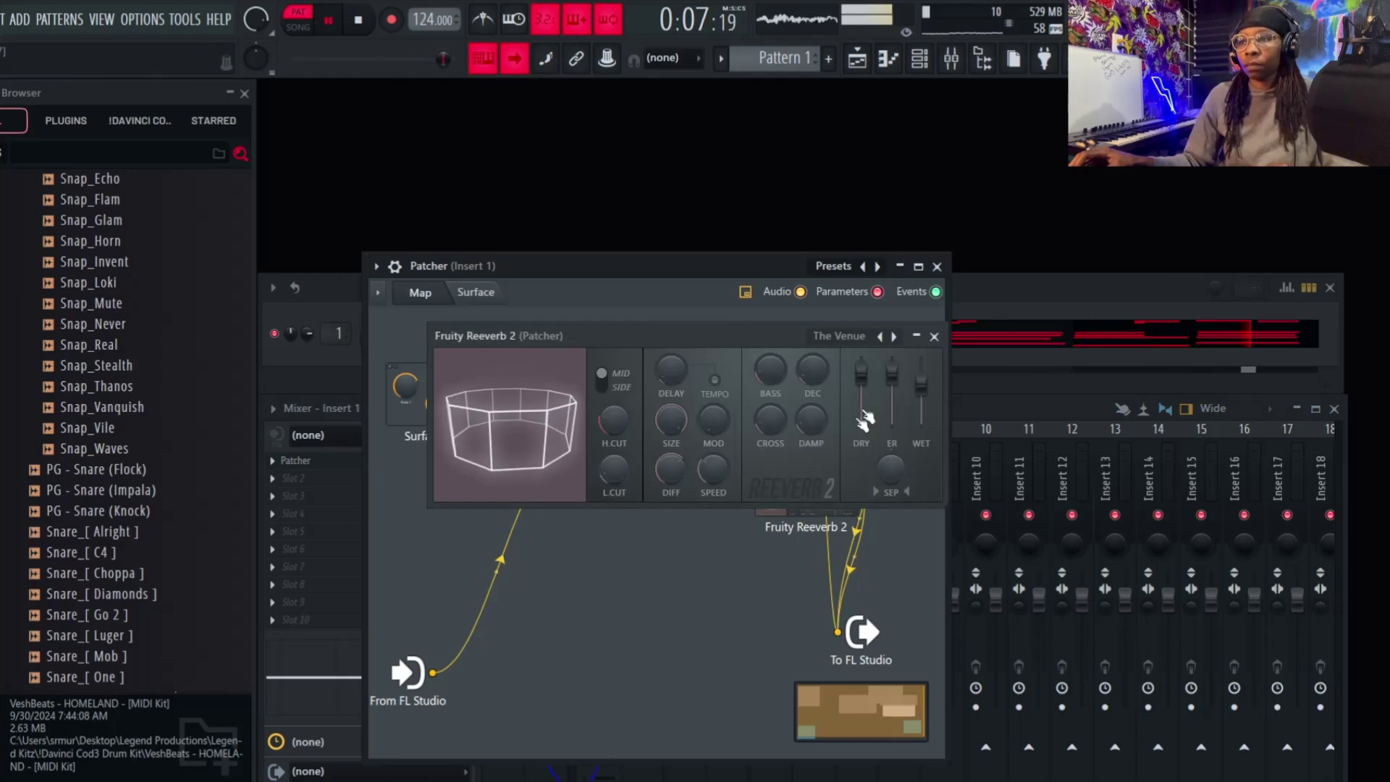
pyautogui.click(937, 266)
pyautogui.click(934, 337)
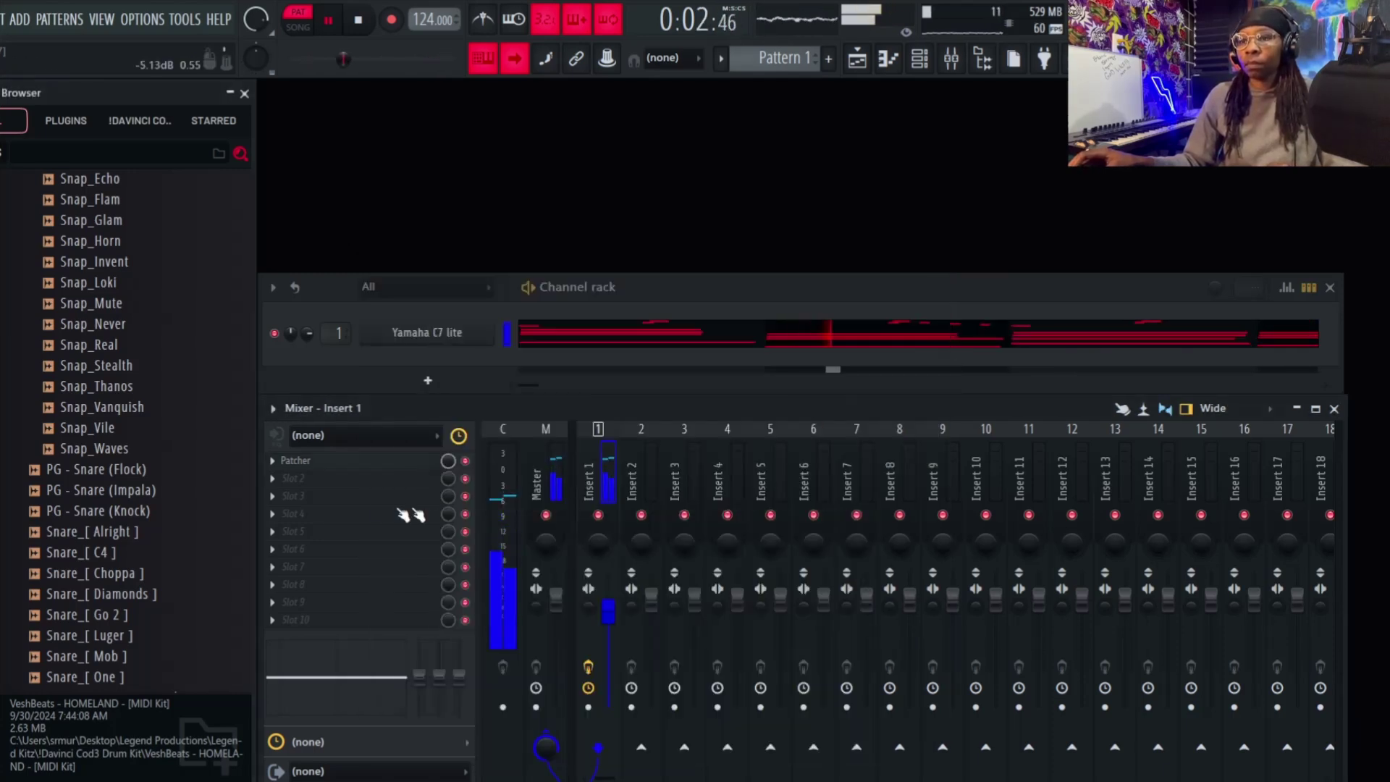
pyautogui.click(466, 461)
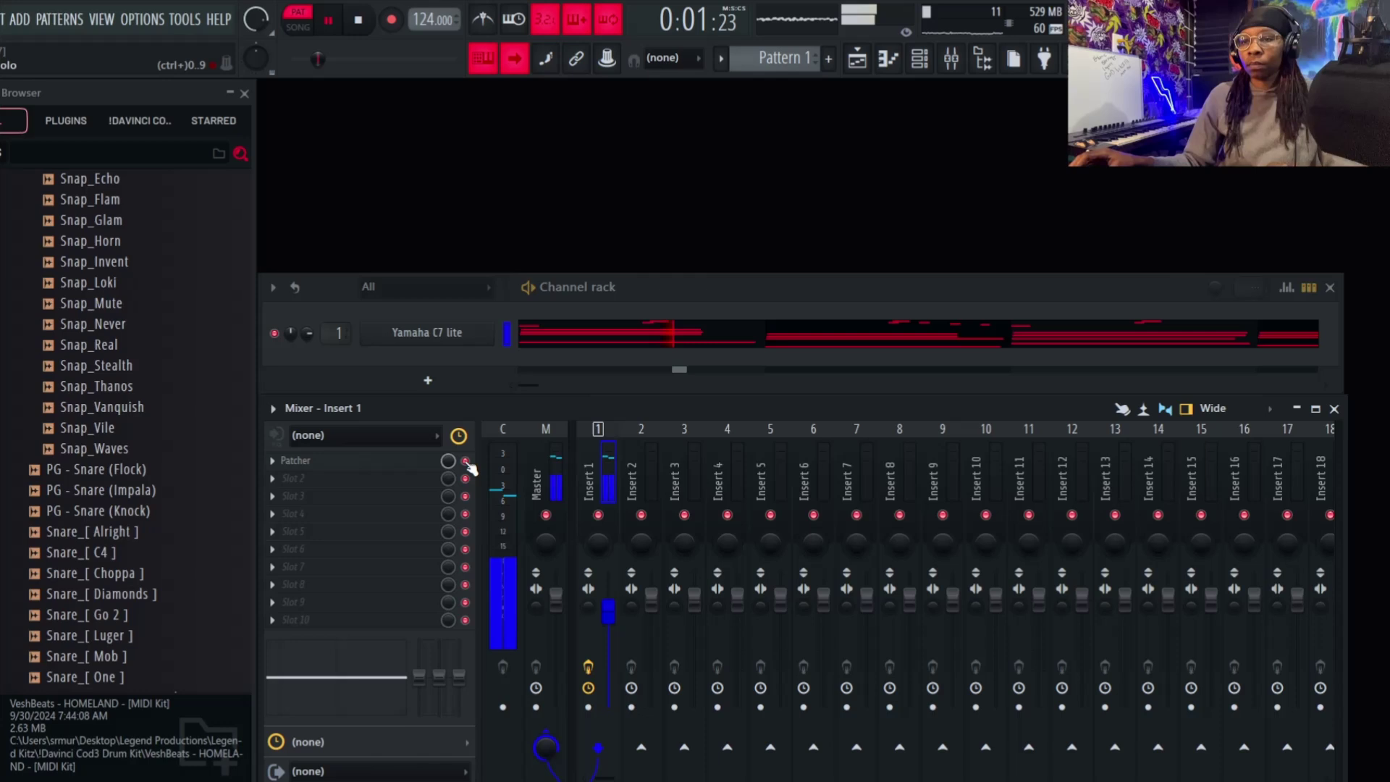
pyautogui.press('space')
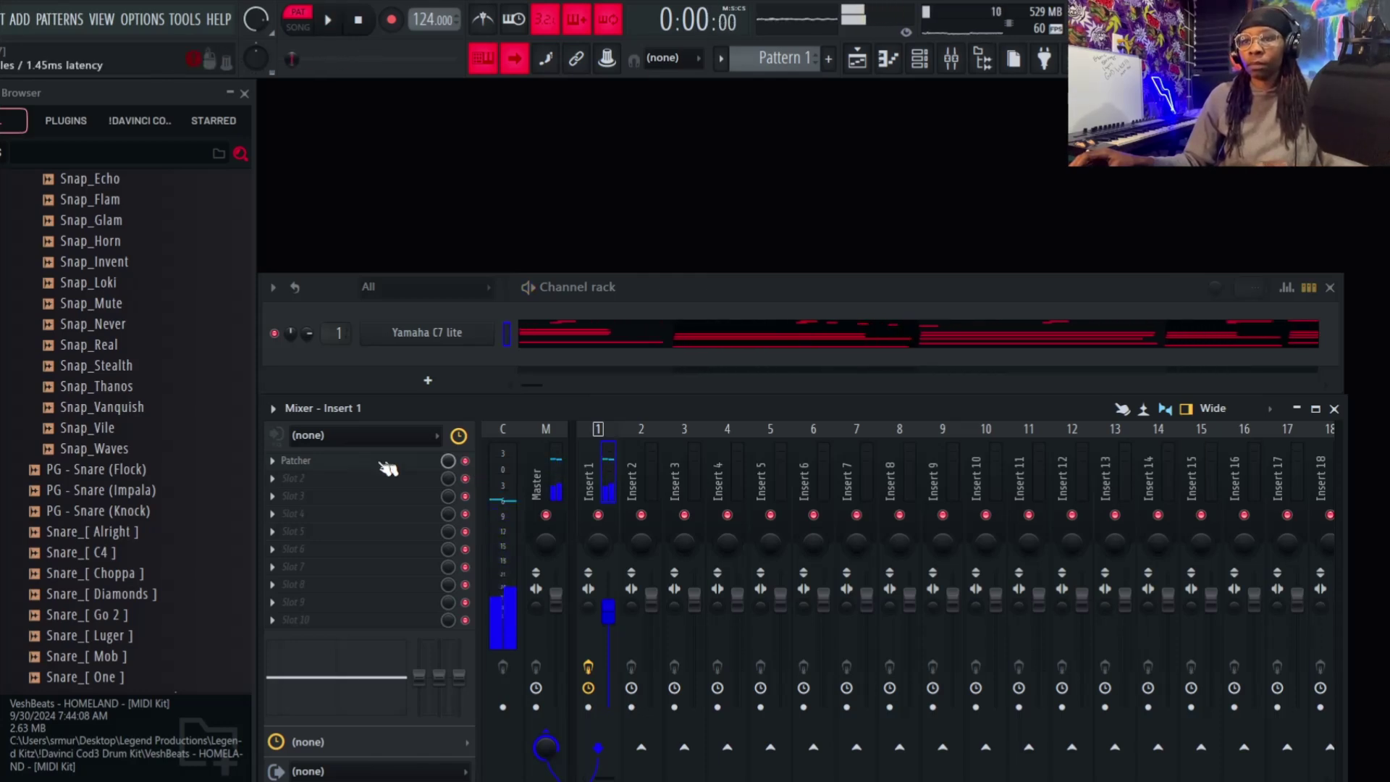
# - Reopen insert 1's Patcher, nudge Reeverb 2 down and drop Fruity Compressor below Parametric EQ 2
pyautogui.click(322, 462)
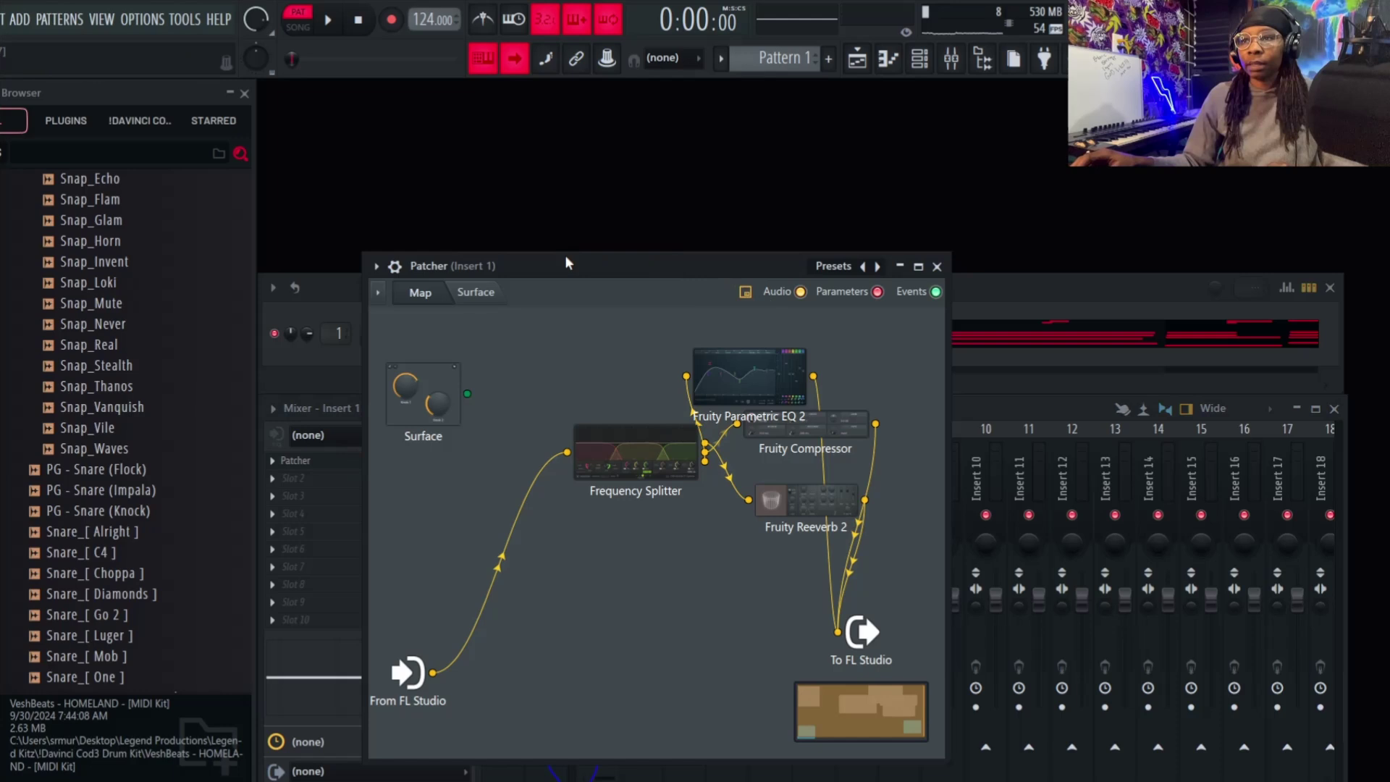
pyautogui.moveTo(568, 263); pyautogui.dragTo(536, 228)
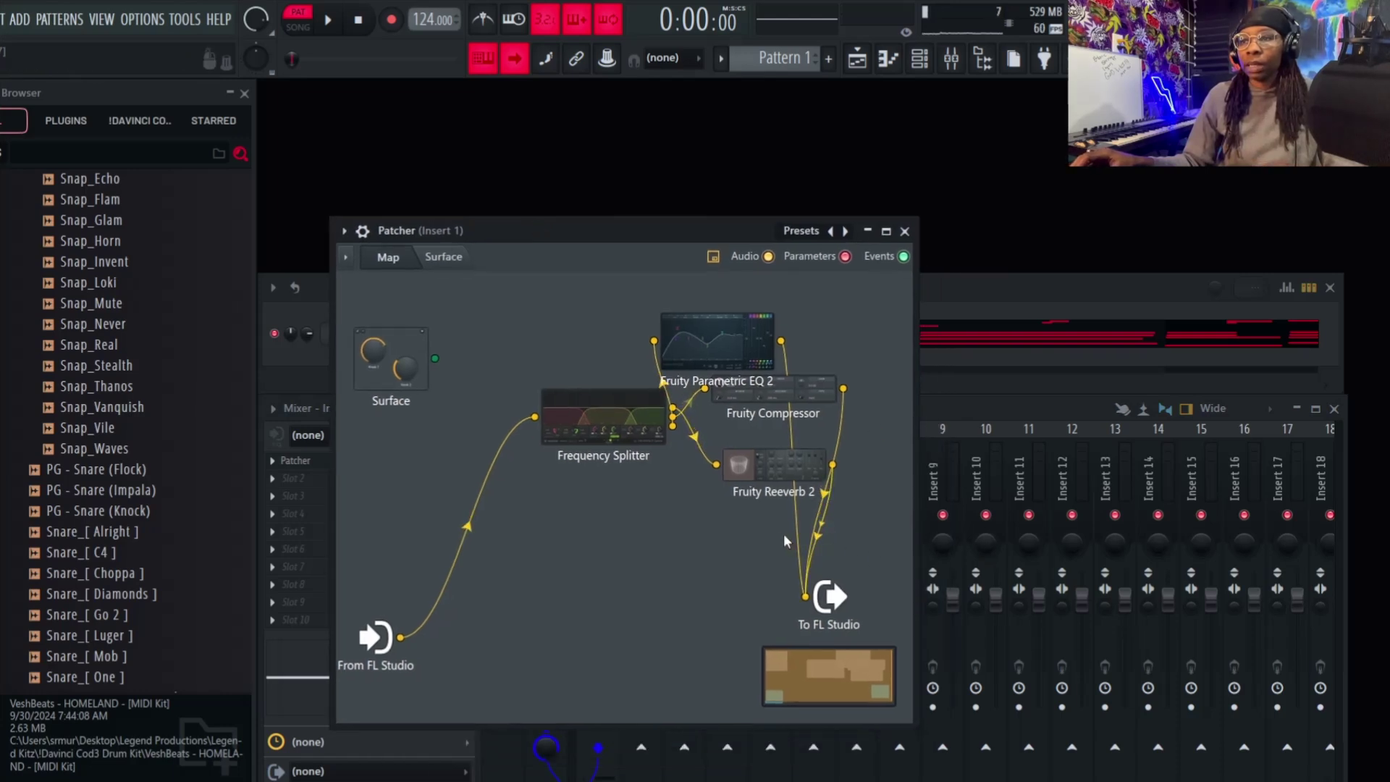
pyautogui.moveTo(764, 469); pyautogui.dragTo(764, 471)
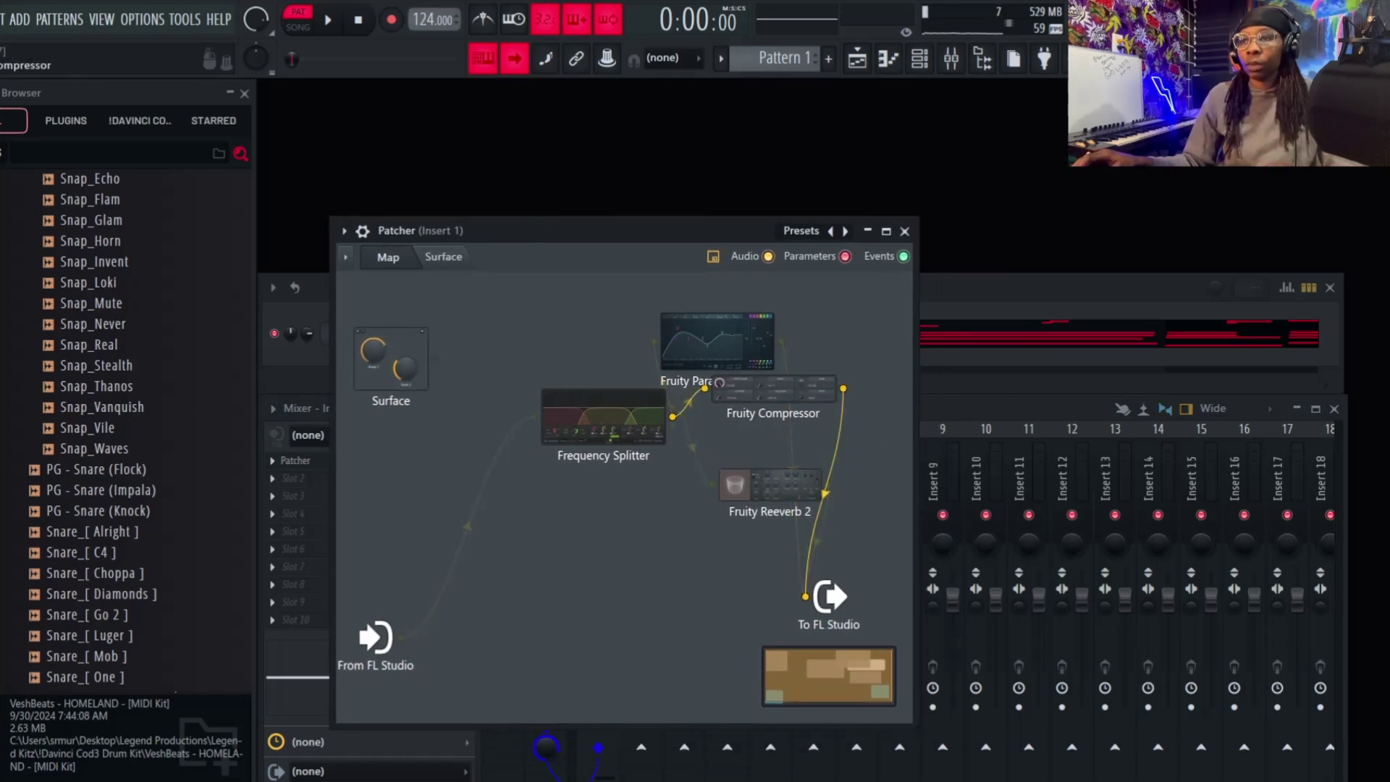
pyautogui.moveTo(769, 396); pyautogui.dragTo(769, 422)
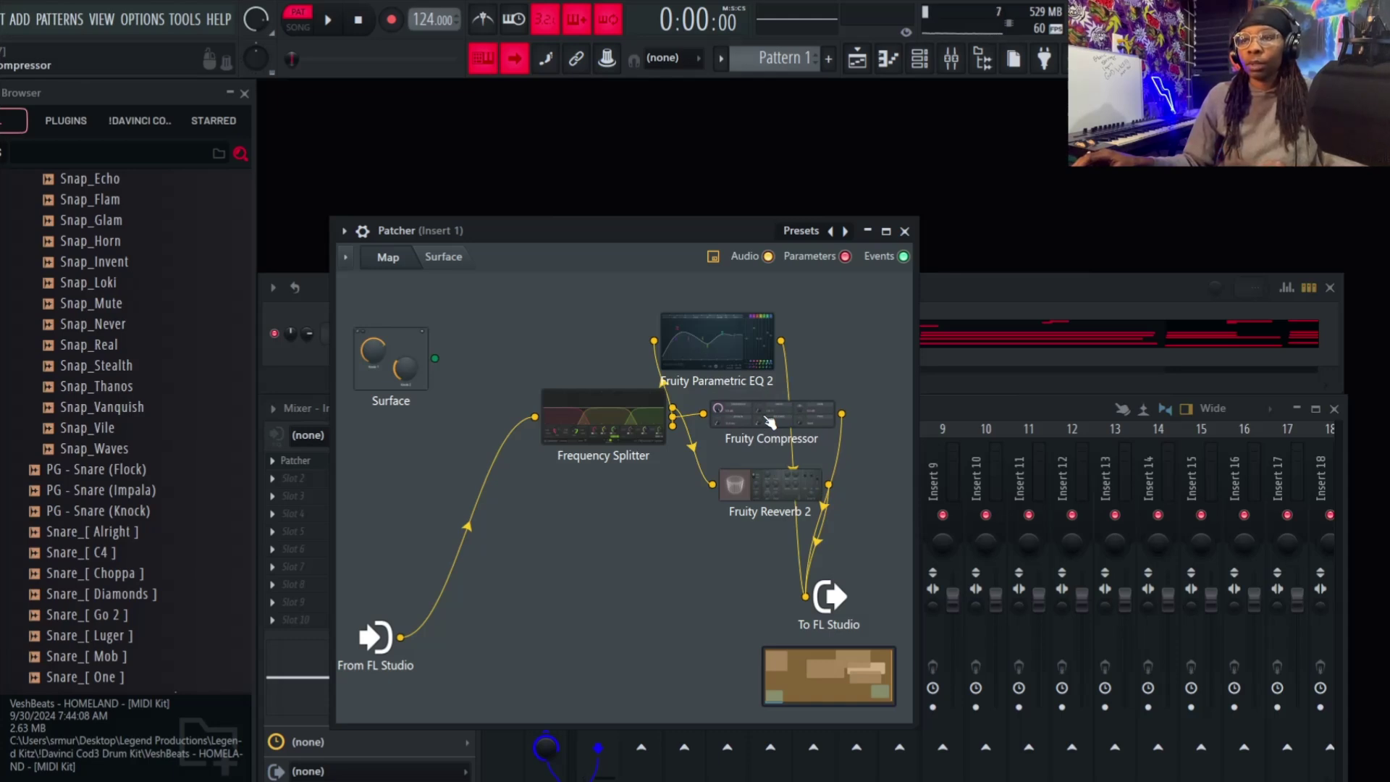
pyautogui.click(904, 231)
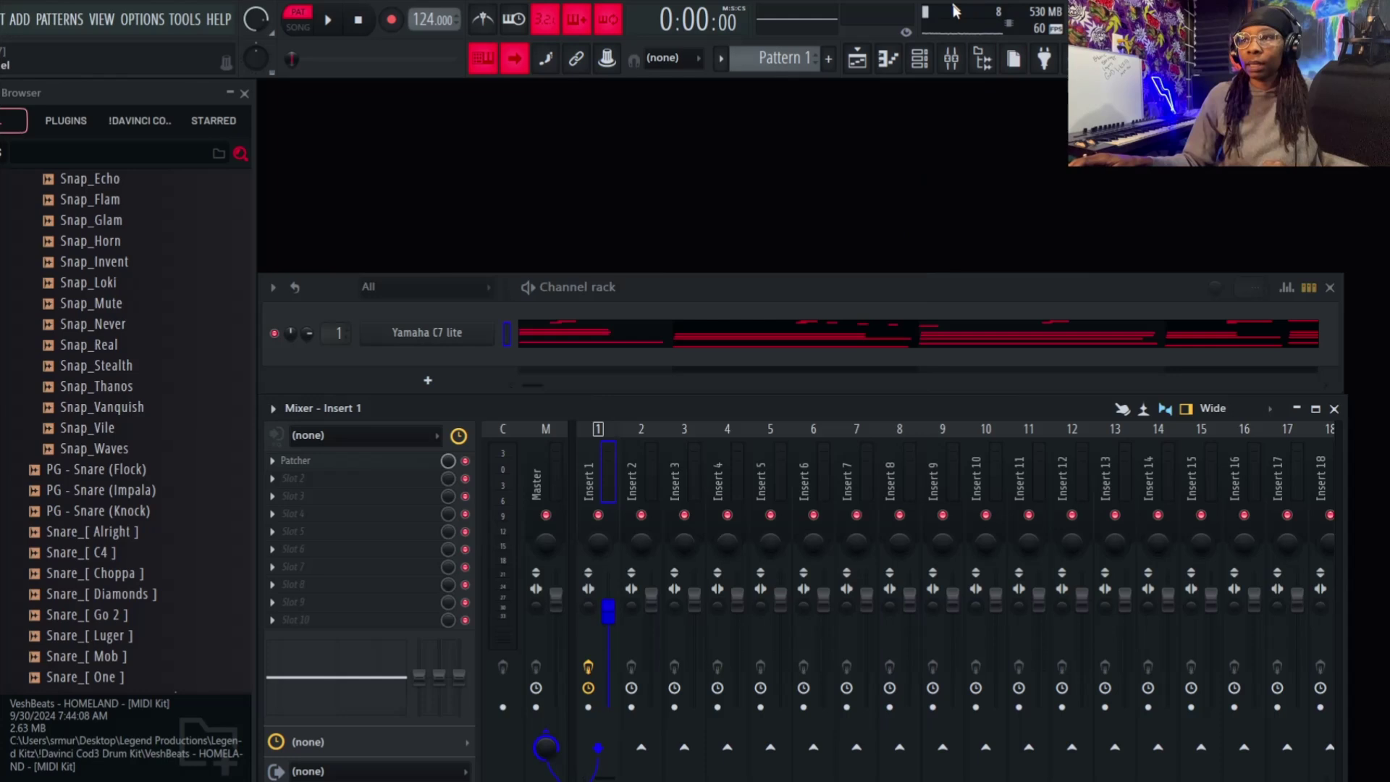
pyautogui.click(330, 20)
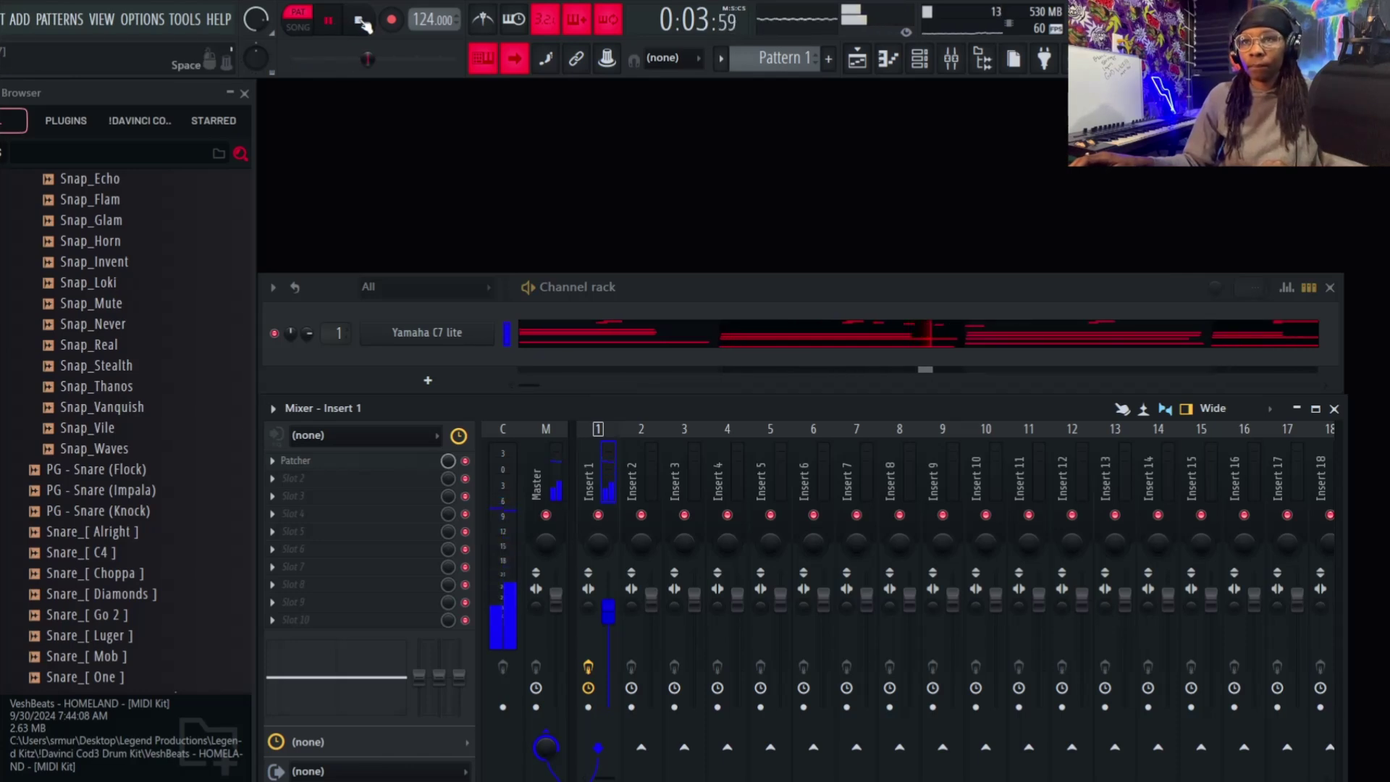
pyautogui.click(357, 20)
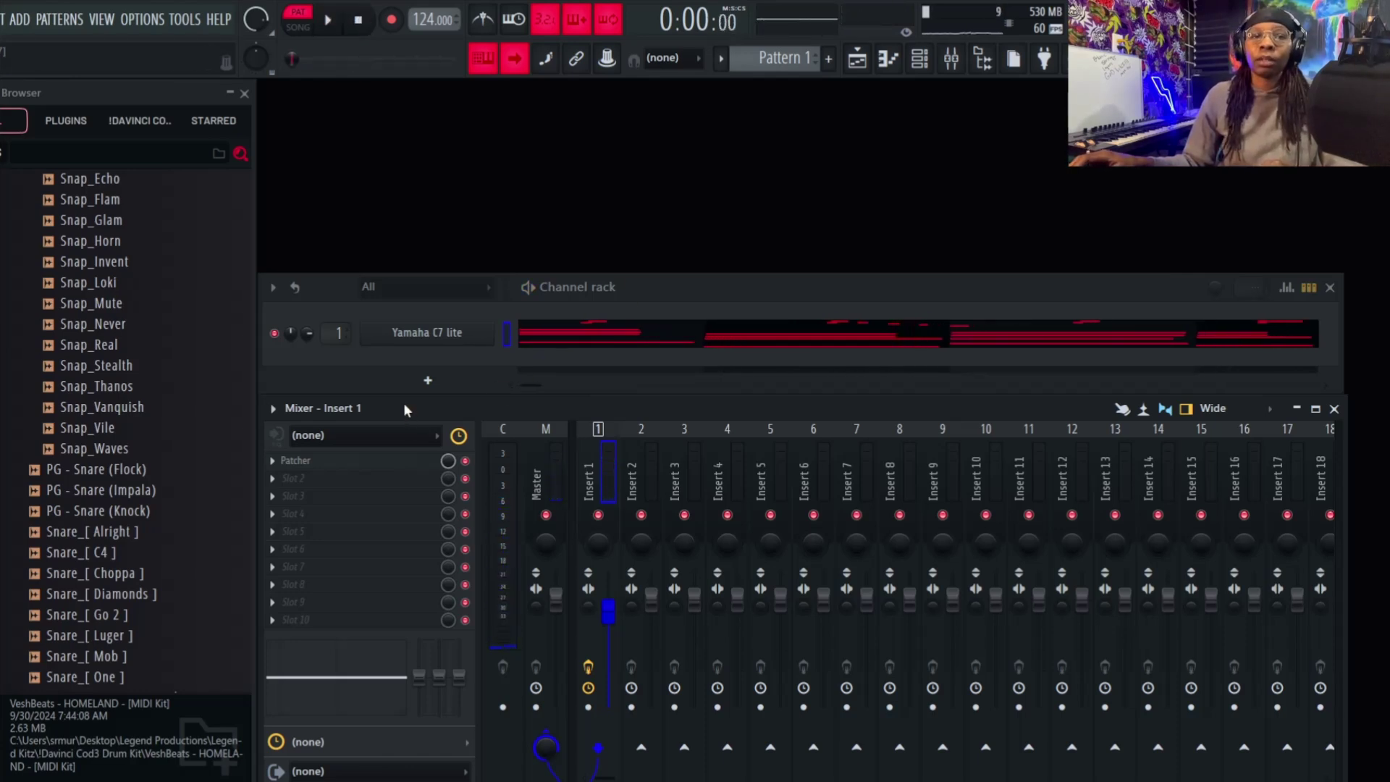